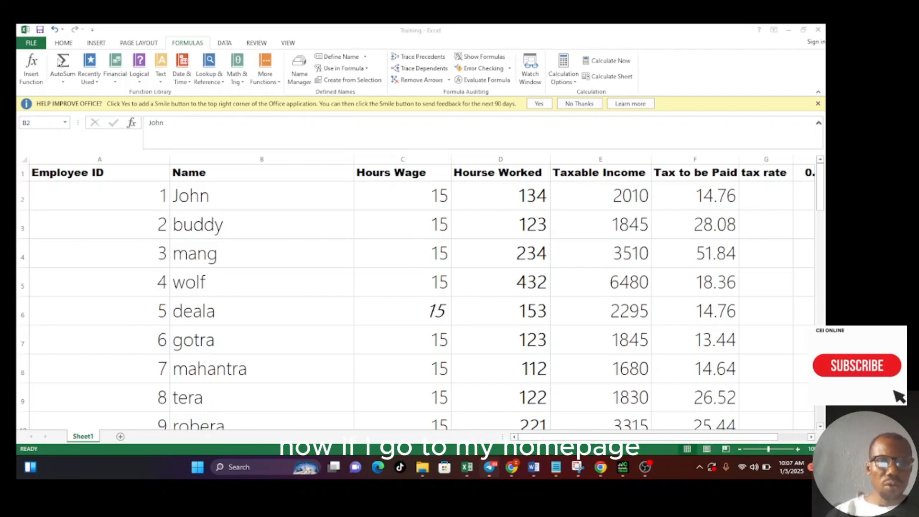
- Copy the formatting of cell B2 onto the Hours Wage header in C1 with Format Painter
{"action": "left_click", "coordinate": [59, 47]}
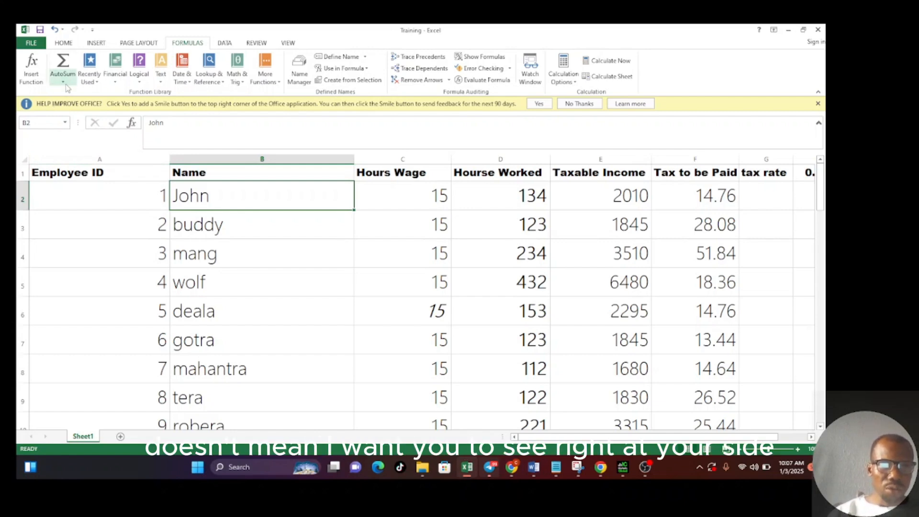
{"action": "left_click", "coordinate": [64, 43]}
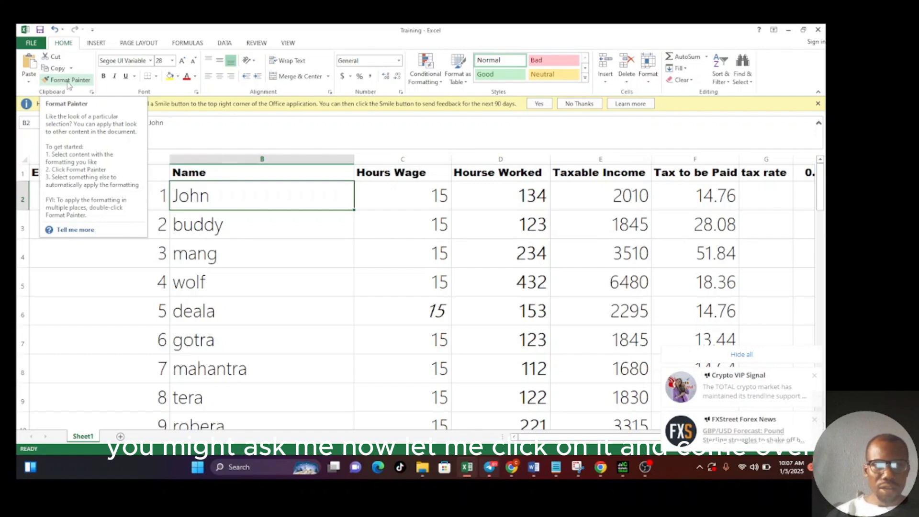
{"action": "left_click", "coordinate": [70, 80]}
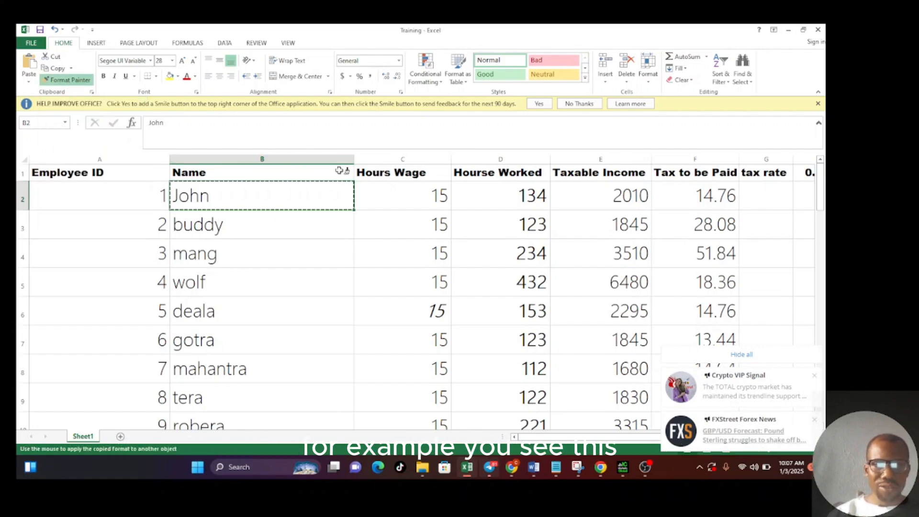
{"action": "left_click", "coordinate": [378, 173]}
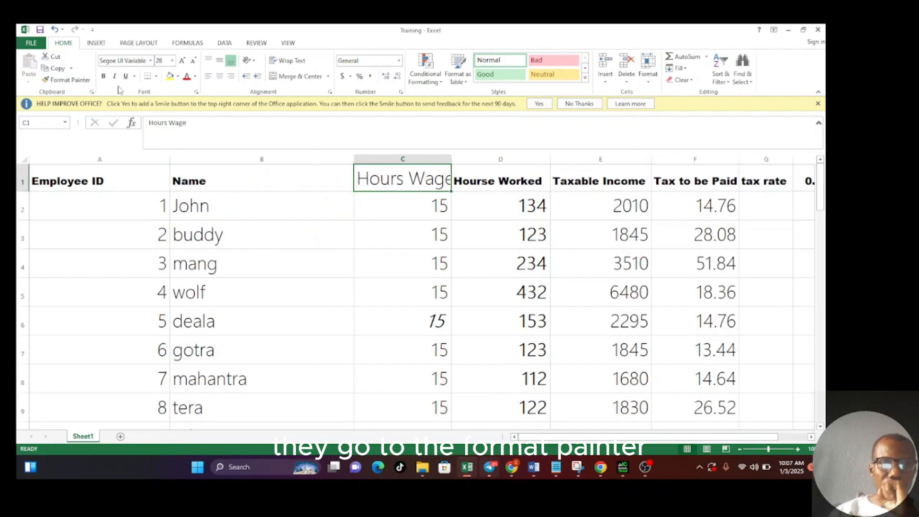
- Paint the formatting of the Hours Wage header onto the names in cells B2 to B6
{"action": "left_click", "coordinate": [80, 82]}
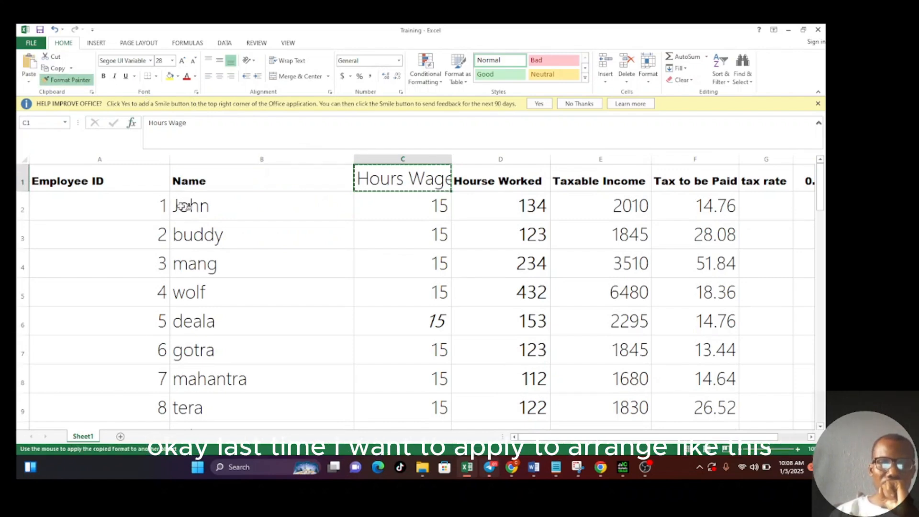
{"action": "left_click_drag", "start_coordinate": [184, 207], "coordinate": [199, 335]}
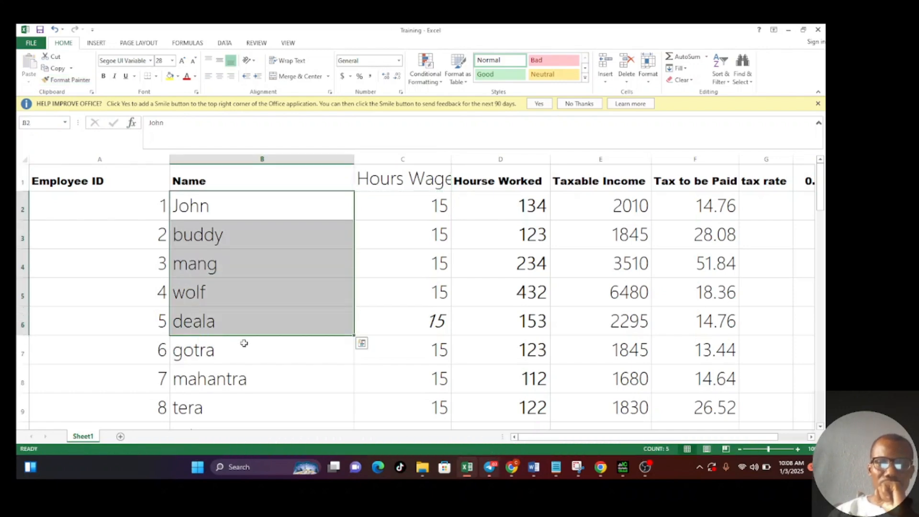
{"action": "left_click", "coordinate": [260, 366]}
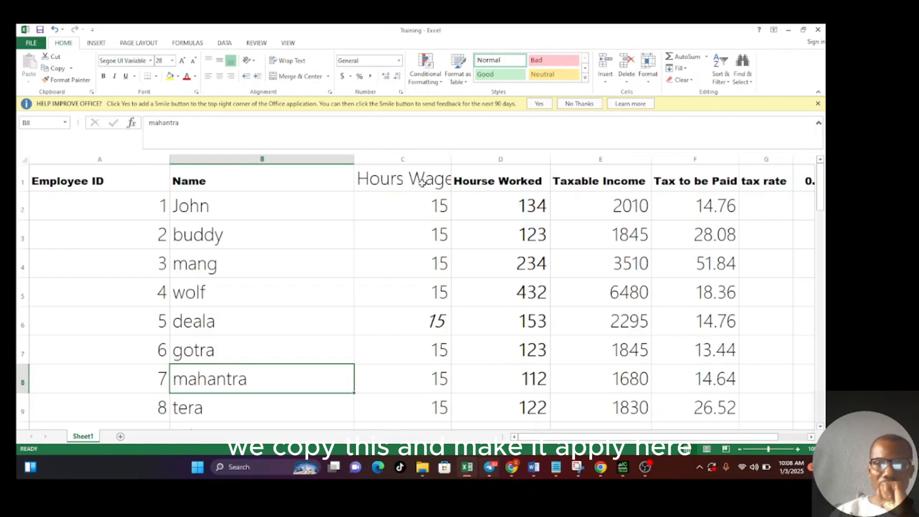
- Copy the formatting of the Hourse Worked header onto the Hours Wage header with Format Painter
{"action": "left_click", "coordinate": [467, 185]}
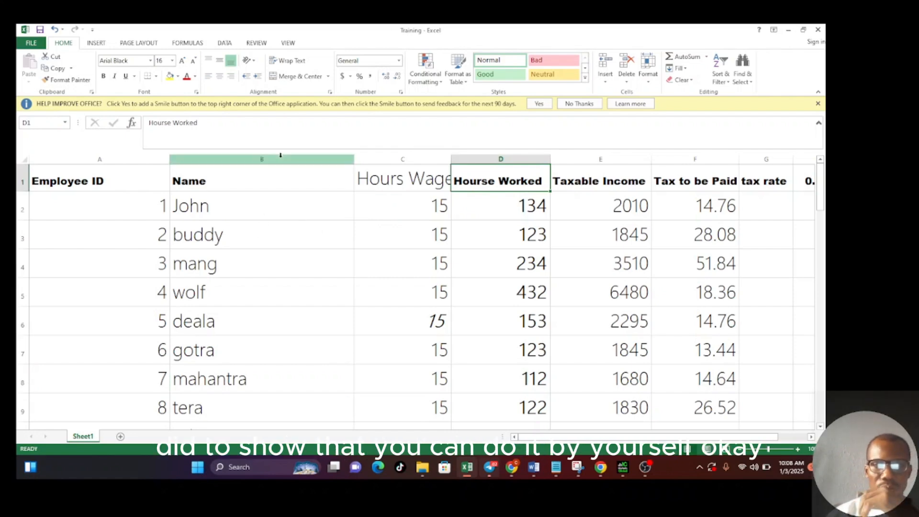
{"action": "left_click", "coordinate": [67, 80]}
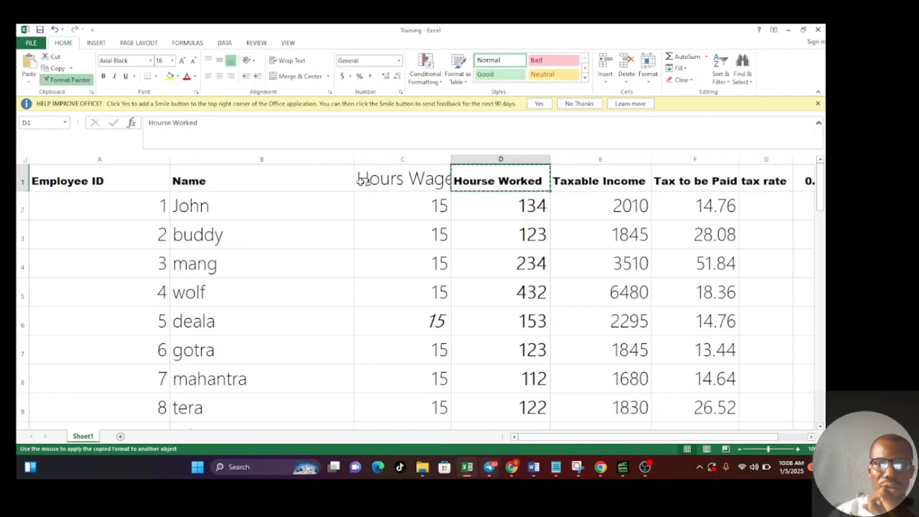
{"action": "left_click", "coordinate": [378, 181]}
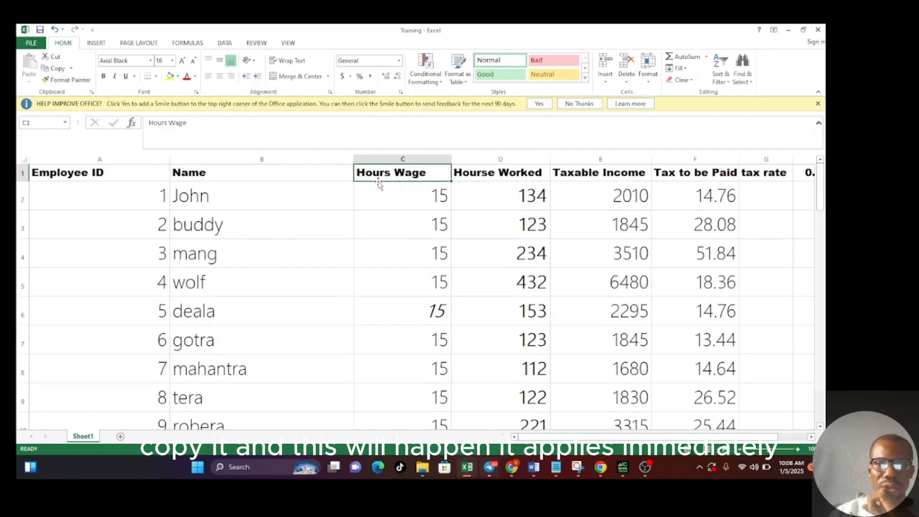
- Apply the bold Arial Black formatting of the Hours Wage header to the names in B2:B6 using Format Painter
{"action": "left_click", "coordinate": [378, 200]}
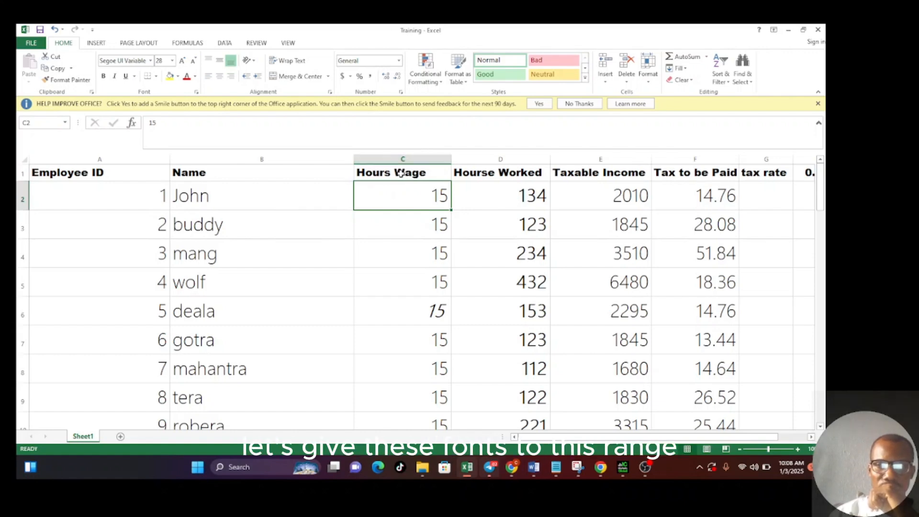
{"action": "left_click", "coordinate": [402, 173]}
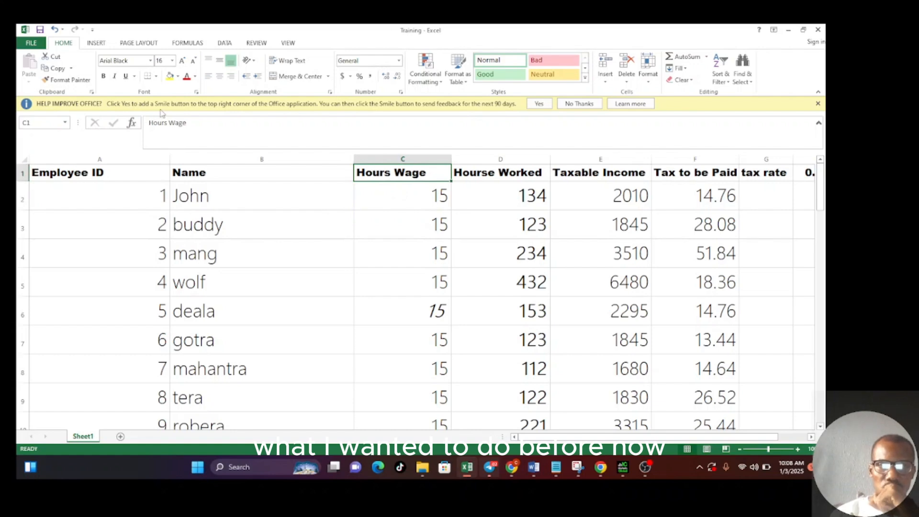
{"action": "left_click", "coordinate": [57, 81]}
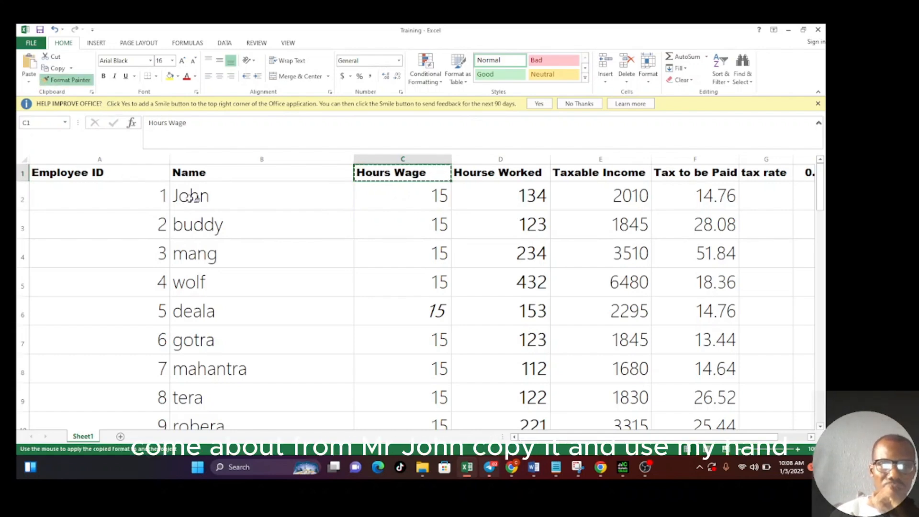
{"action": "left_click_drag", "start_coordinate": [191, 174], "coordinate": [209, 303]}
{"action": "left_click", "coordinate": [258, 358]}
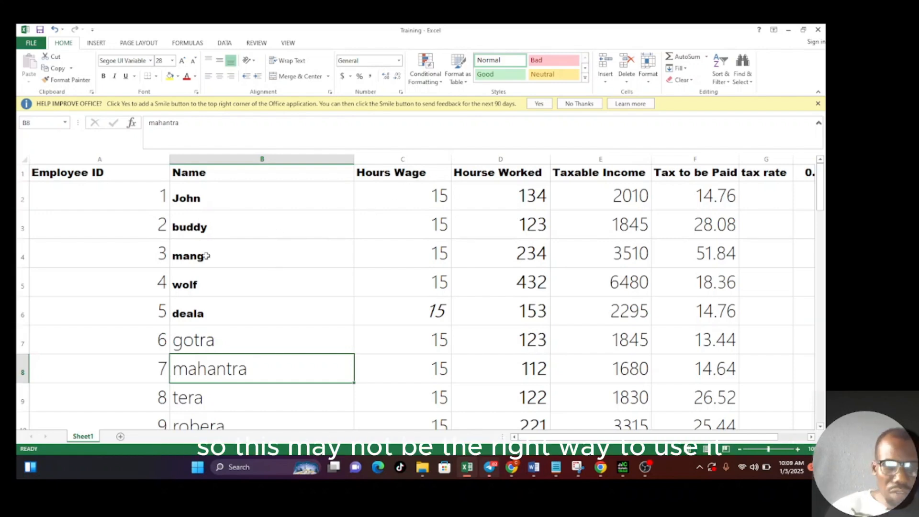
- Undo the header formatting painted onto the names in B2:B6
{"action": "key", "text": "ctrl+z"}
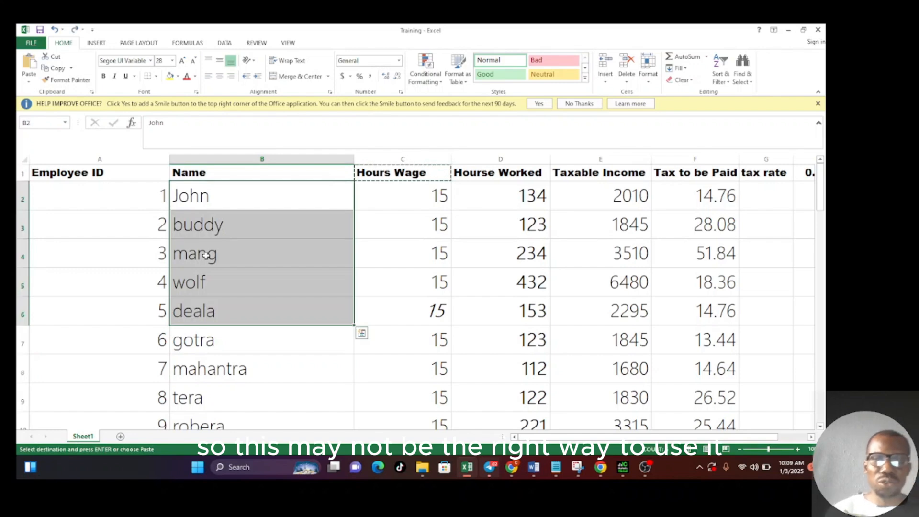
{"action": "left_click", "coordinate": [386, 314]}
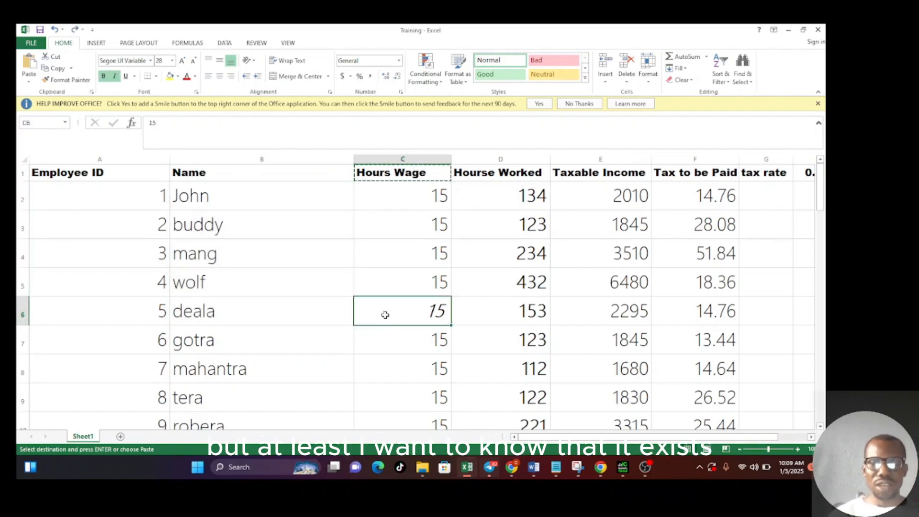
{"action": "double_click", "coordinate": [370, 232]}
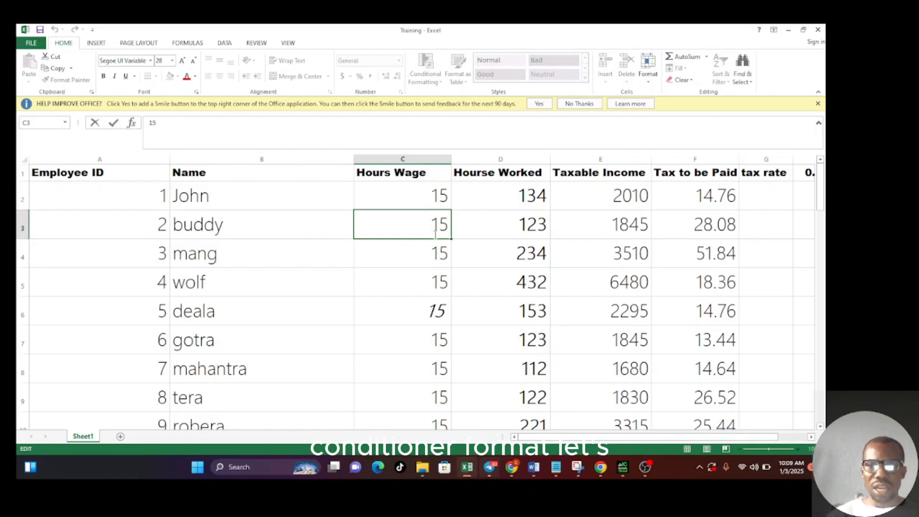
{"action": "left_click", "coordinate": [519, 192]}
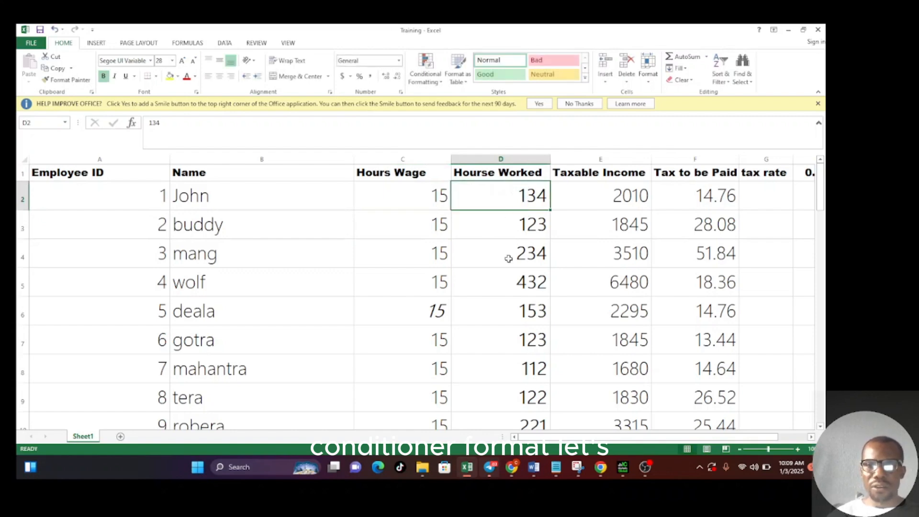
{"action": "left_click", "coordinate": [420, 198]}
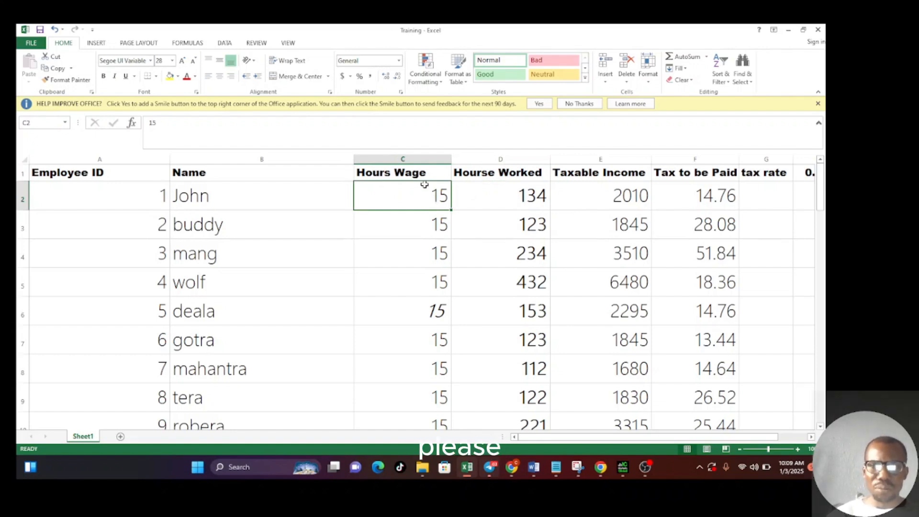
- Apply the Green - Yellow - Red Color Scale conditional format to the entire Hours Wage column
{"action": "left_click", "coordinate": [407, 157]}
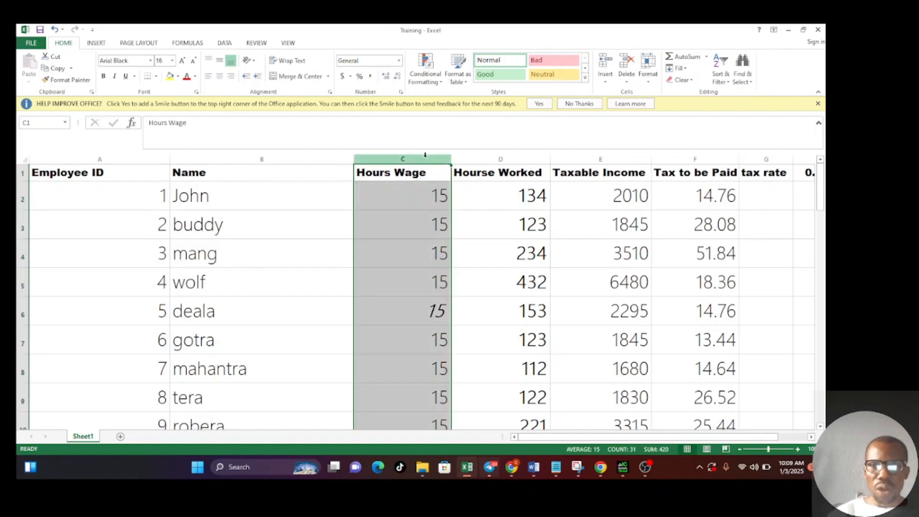
{"action": "left_click", "coordinate": [442, 83]}
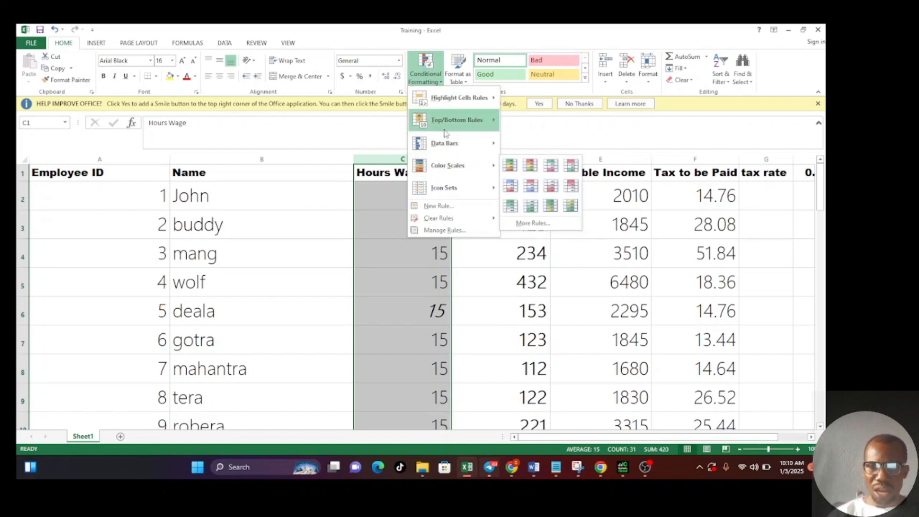
{"action": "mouse_move", "coordinate": [450, 153]}
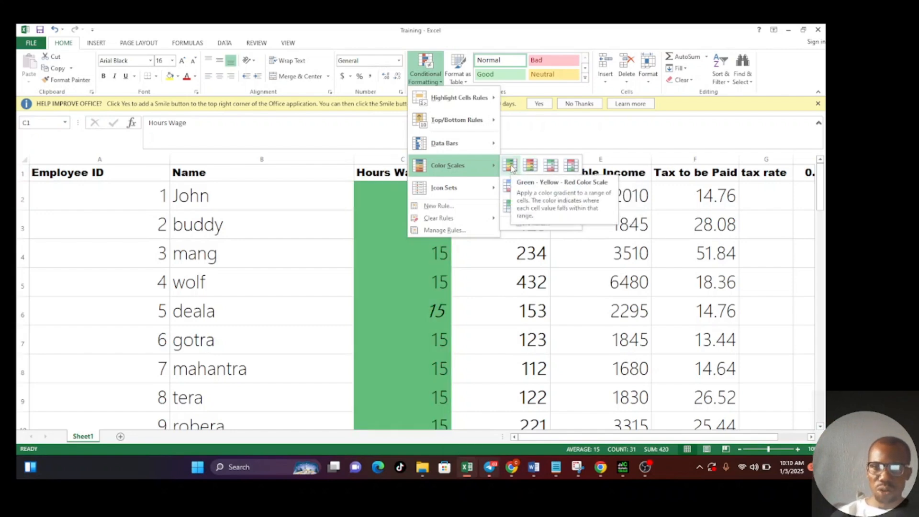
{"action": "left_click", "coordinate": [510, 165]}
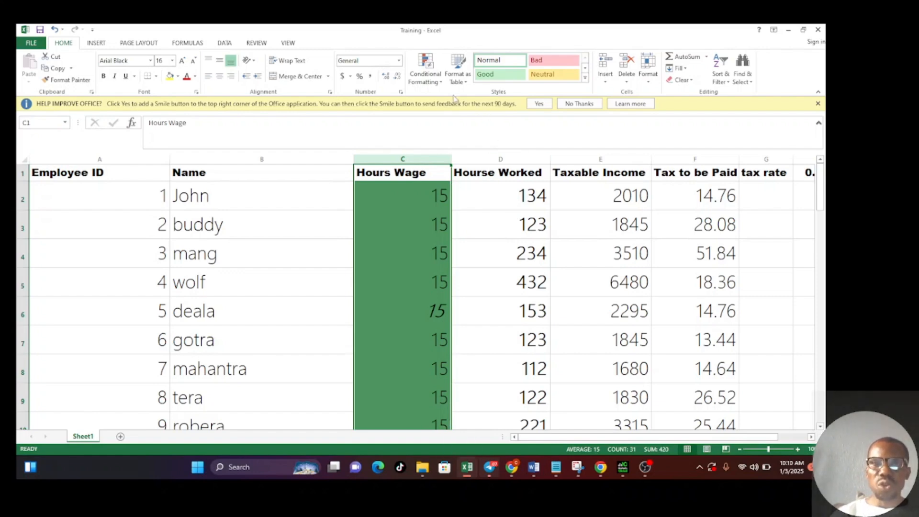
- Look through the top/bottom rules, data bars and color scales available as conditional formats for the Hours Wage column
{"action": "left_click", "coordinate": [441, 84]}
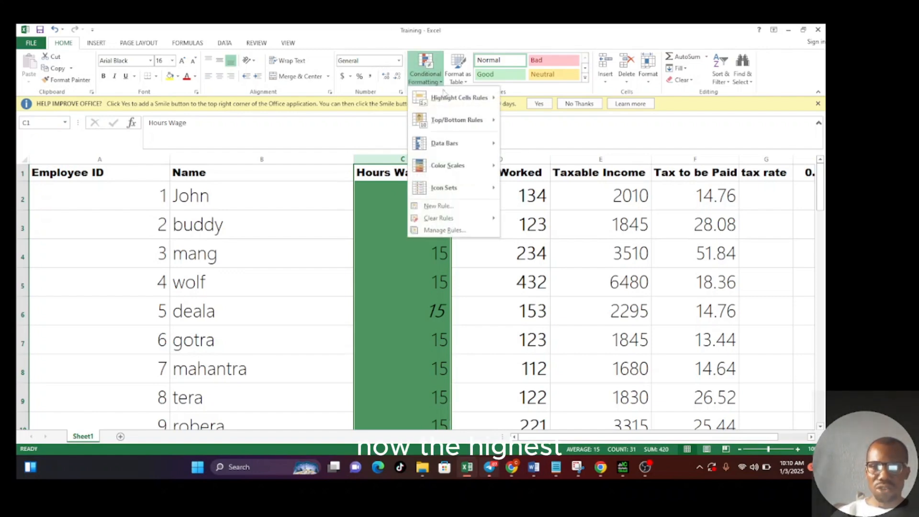
{"action": "mouse_move", "coordinate": [451, 125]}
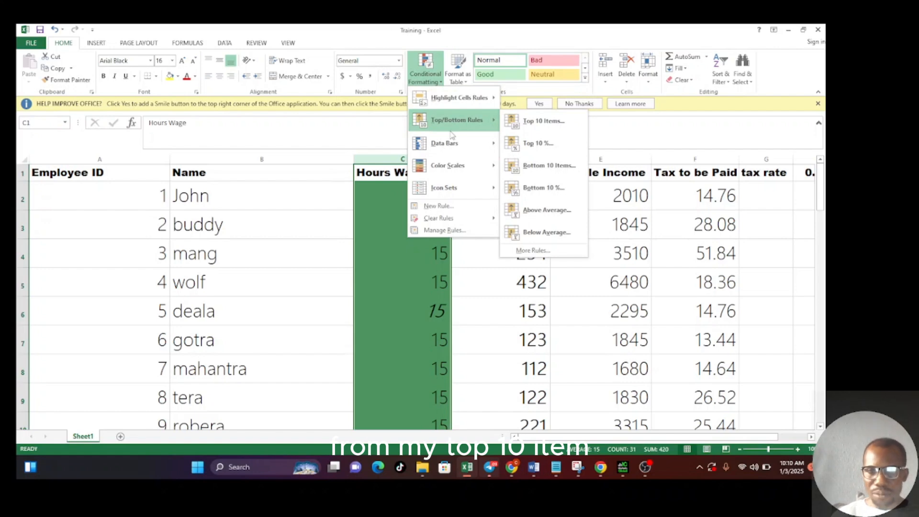
{"action": "mouse_move", "coordinate": [457, 148]}
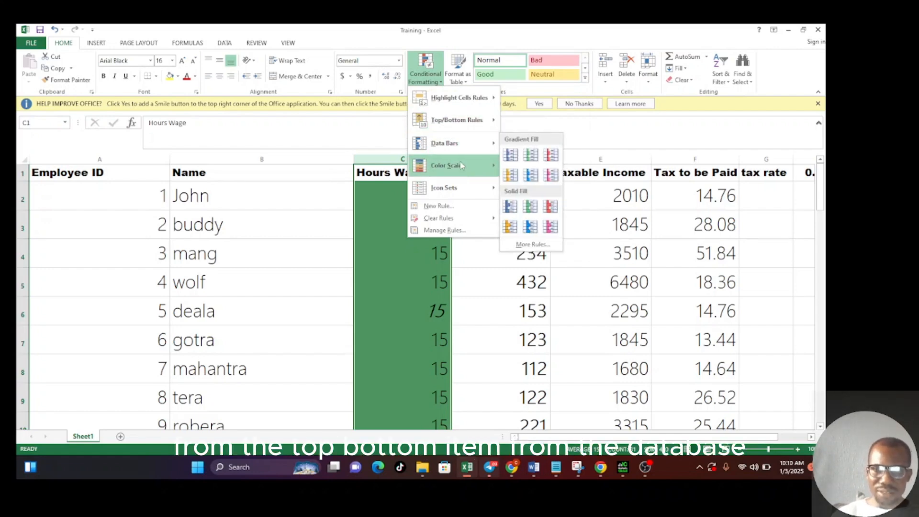
{"action": "mouse_move", "coordinate": [467, 170]}
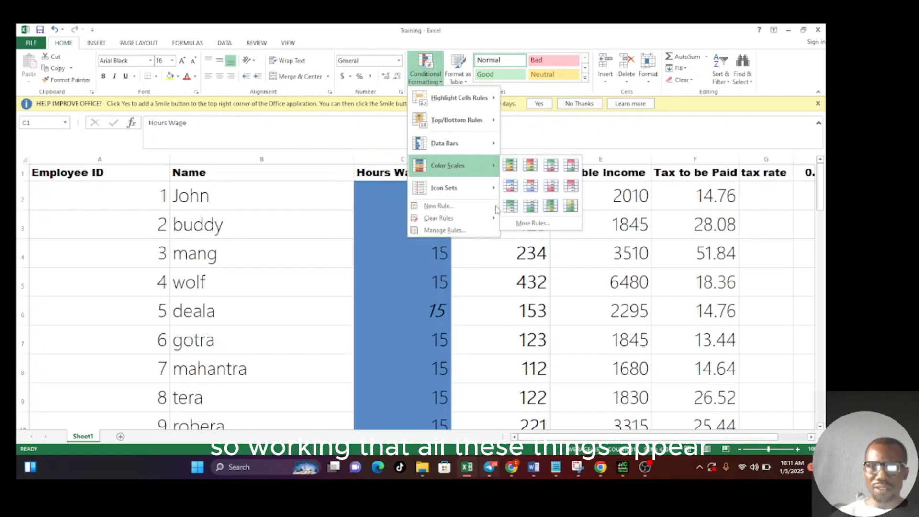
{"action": "left_click", "coordinate": [424, 261]}
{"action": "left_click", "coordinate": [417, 263]}
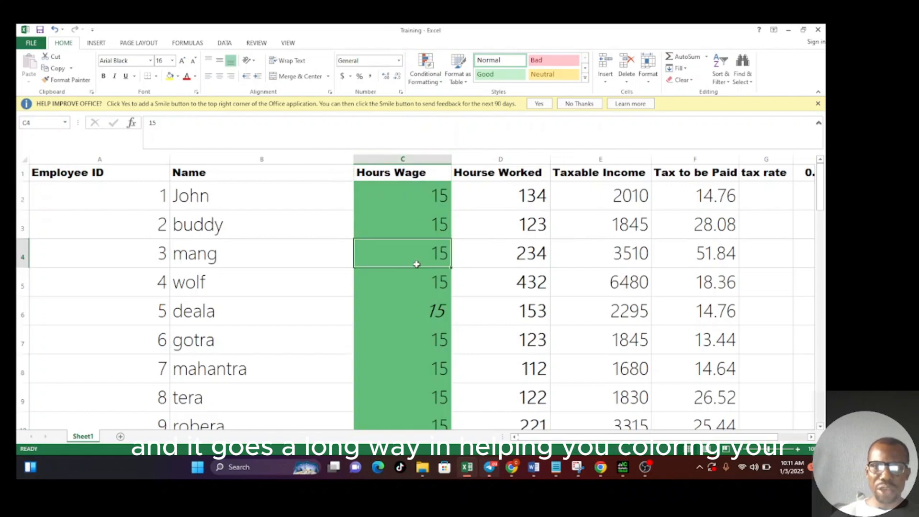
{"action": "left_click", "coordinate": [470, 288]}
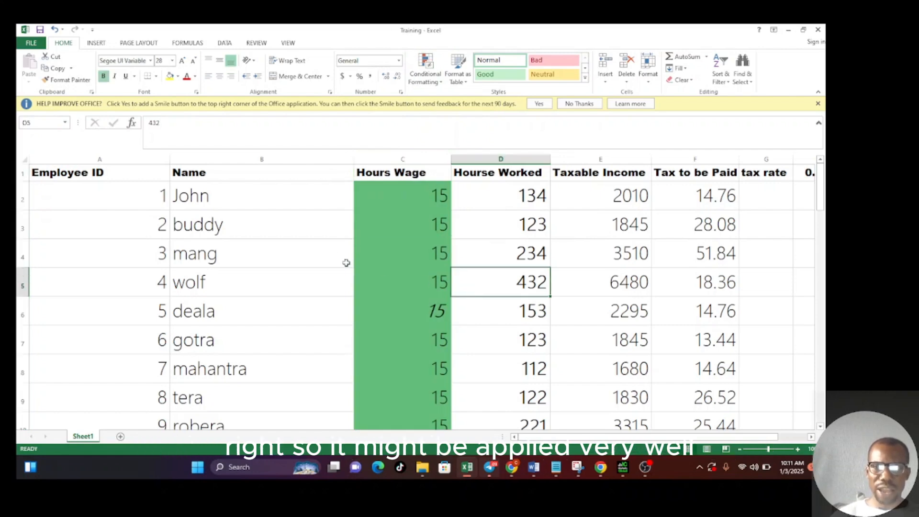
{"action": "left_click", "coordinate": [332, 251]}
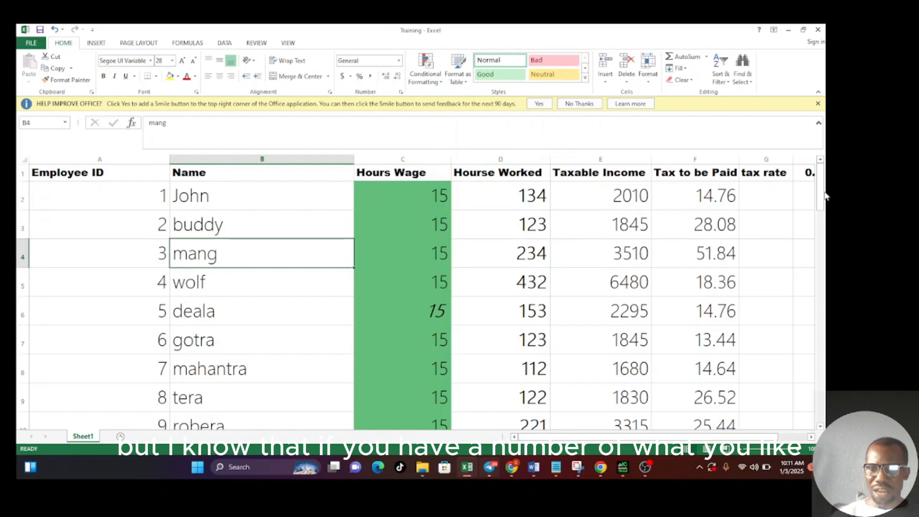
{"action": "mouse_move", "coordinate": [823, 193]}
{"action": "left_mouse_down"}
{"action": "mouse_move", "coordinate": [826, 242]}
{"action": "mouse_move", "coordinate": [827, 183]}
{"action": "left_mouse_up"}
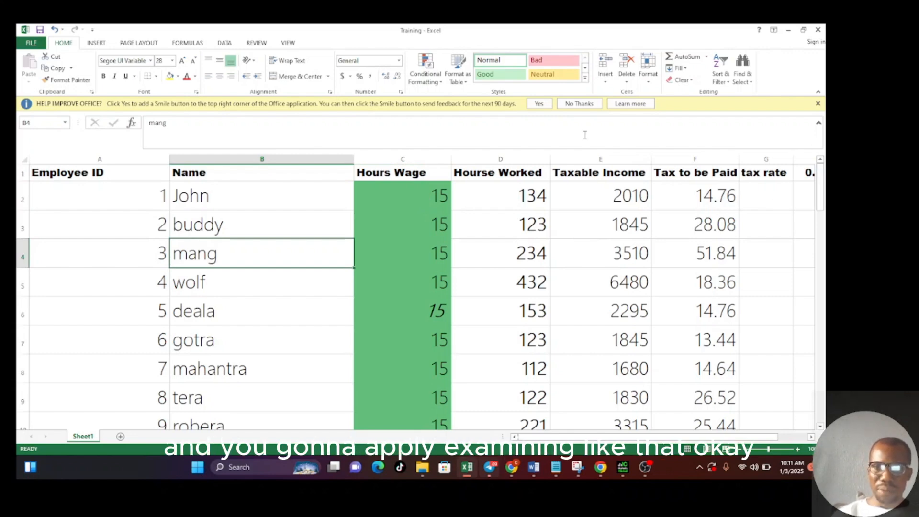
- Reapply the Green - Yellow - Red Color Scale to column C, Hours Wage
{"action": "left_click", "coordinate": [403, 157]}
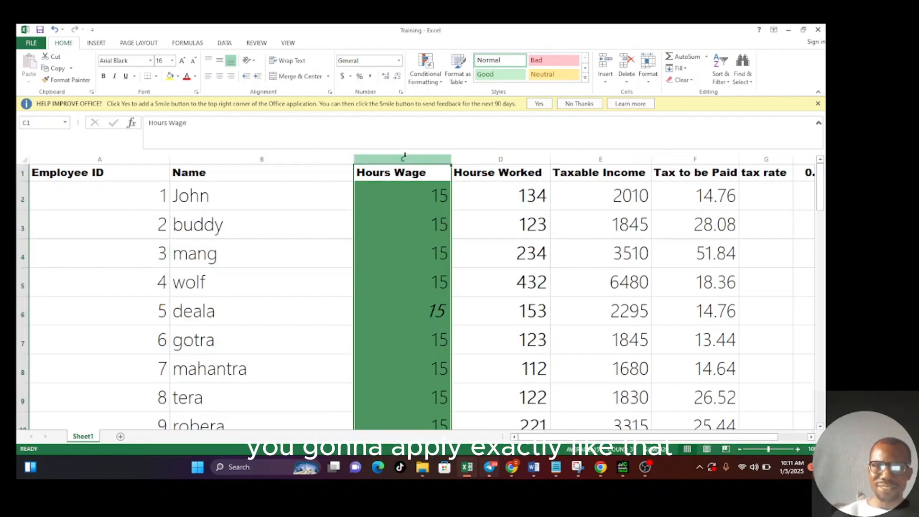
{"action": "left_click", "coordinate": [443, 85]}
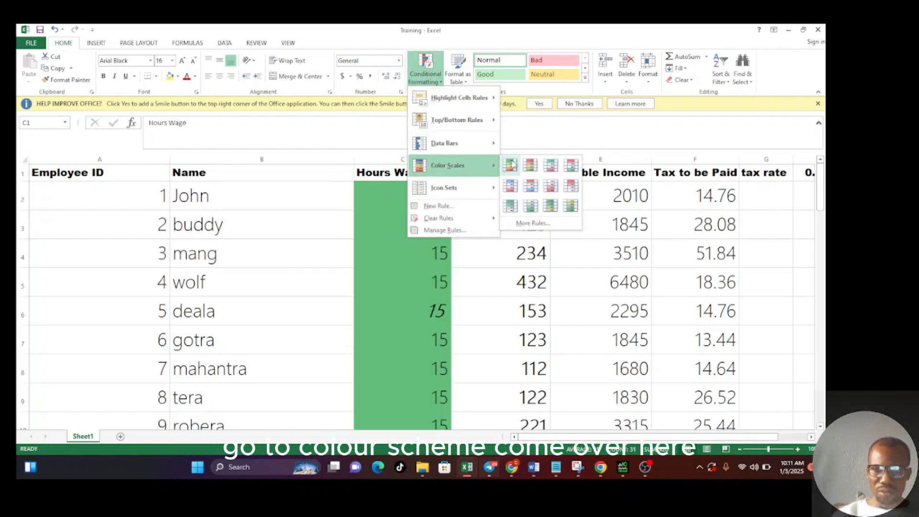
{"action": "left_click", "coordinate": [512, 165]}
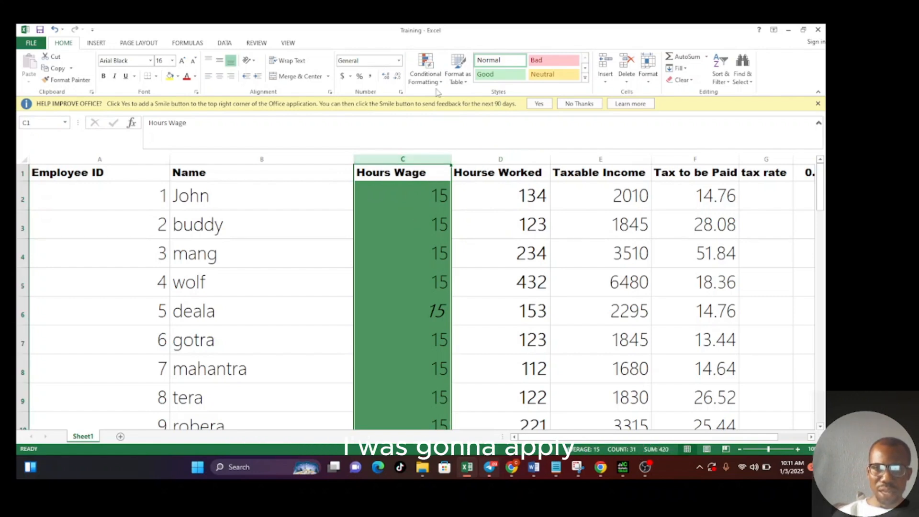
{"action": "left_click", "coordinate": [443, 87]}
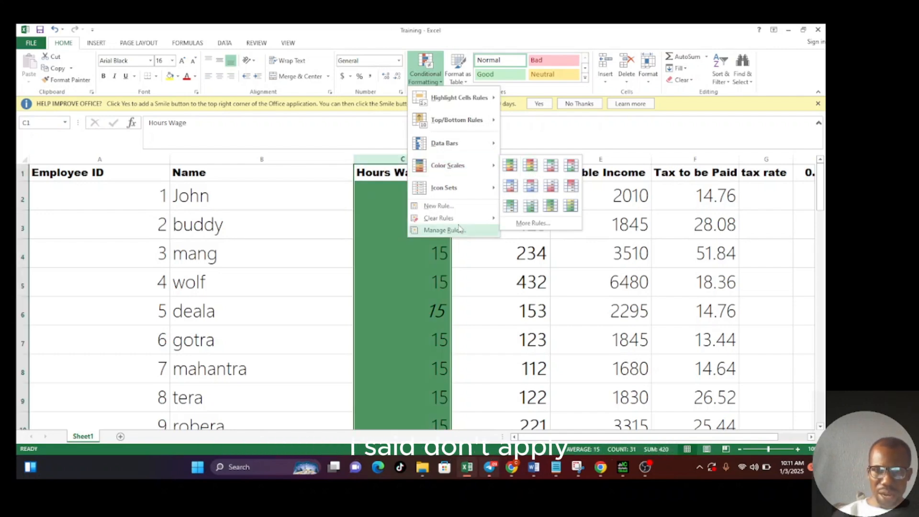
{"action": "left_click", "coordinate": [410, 264]}
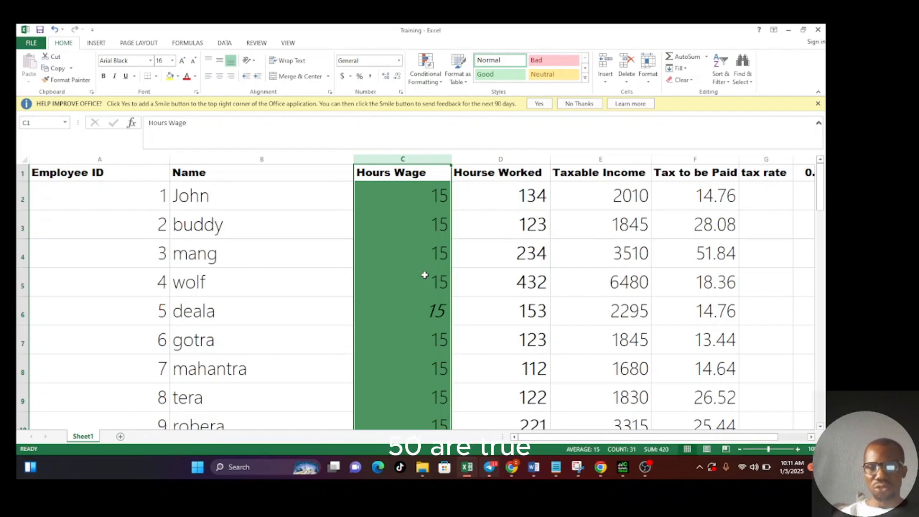
- Set the Hours Wage for employee 2 in C3 to 17 and for employee 3 in C4 to 23
{"action": "left_click", "coordinate": [440, 225]}
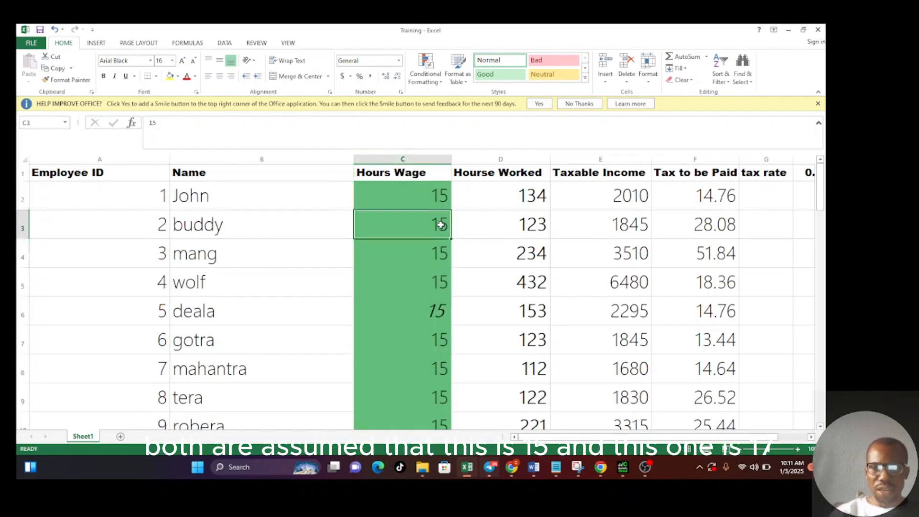
{"action": "type", "text": "17"}
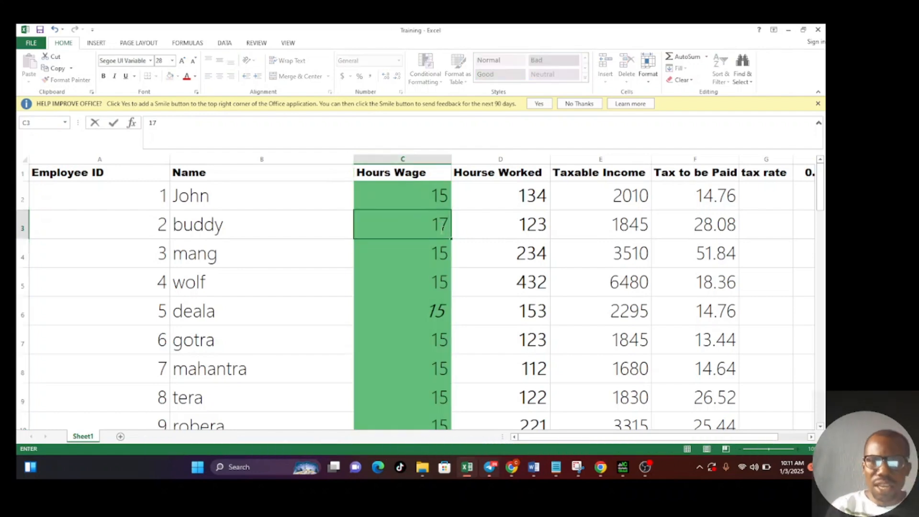
{"action": "left_click", "coordinate": [444, 255]}
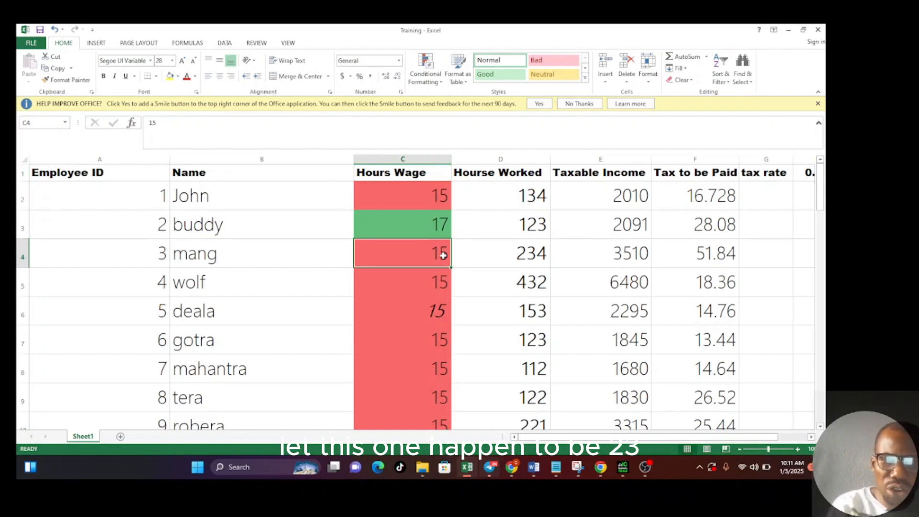
{"action": "type", "text": "23"}
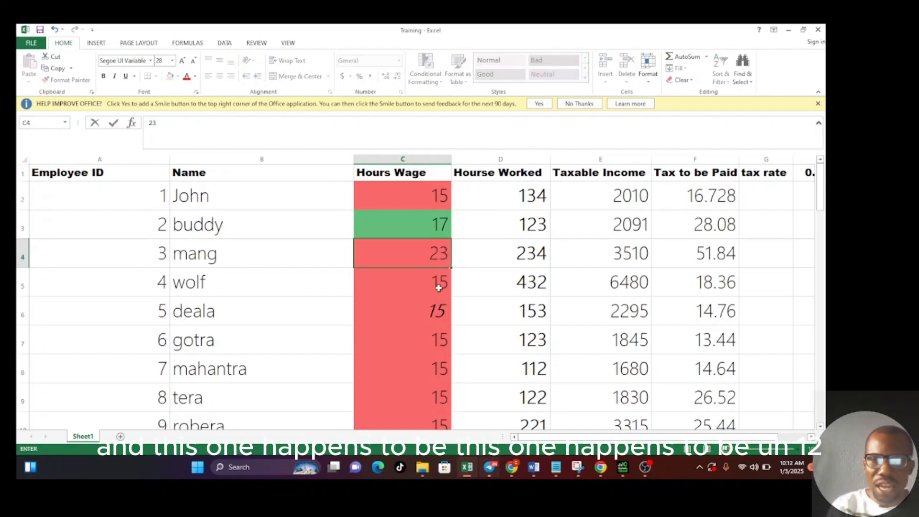
- Set the Hours Wage for employee 5 in C6 to 12 and for employee 6 in C7 to 14
{"action": "left_click", "coordinate": [434, 312]}
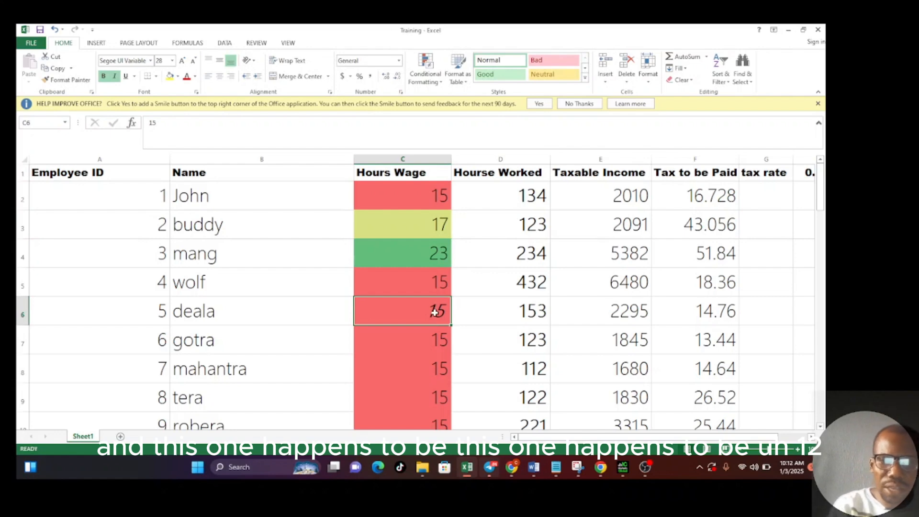
{"action": "type", "text": "12"}
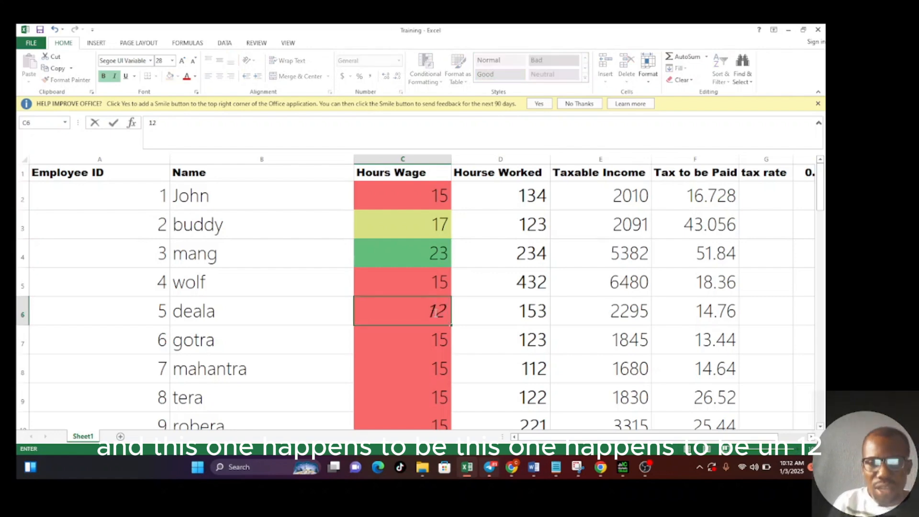
{"action": "key", "text": "Return"}
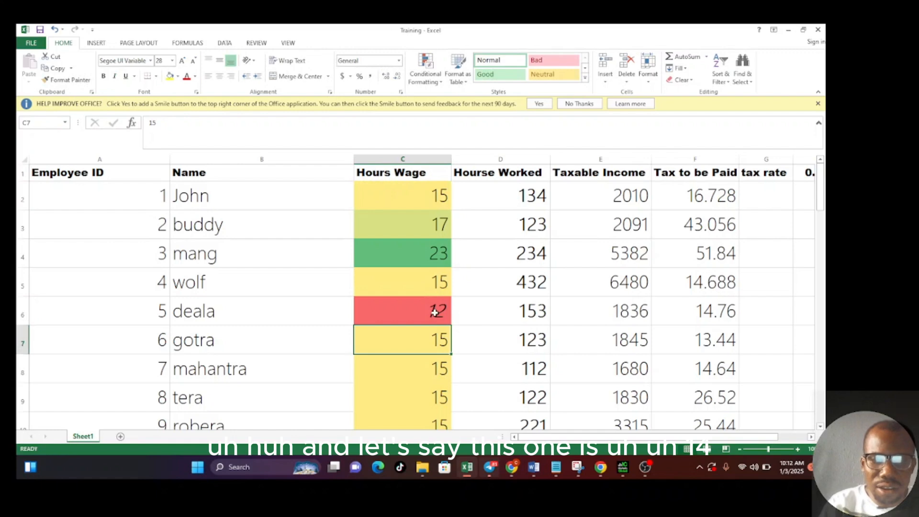
{"action": "type", "text": "14"}
{"action": "key", "text": "Return"}
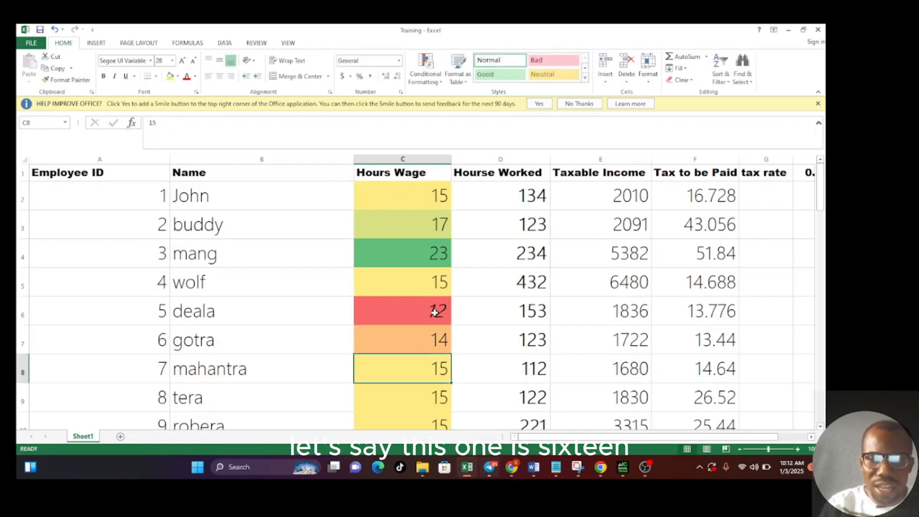
- Set the Hours Wage for employee 7 in C8 to 16 and for employee 8 in C9 to 18
{"action": "type", "text": "16"}
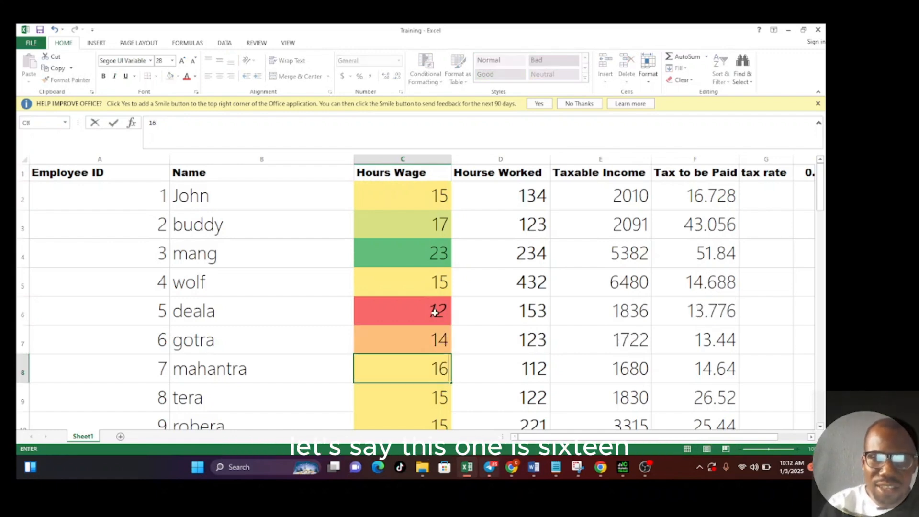
{"action": "key", "text": "Return"}
{"action": "type", "text": "1"}
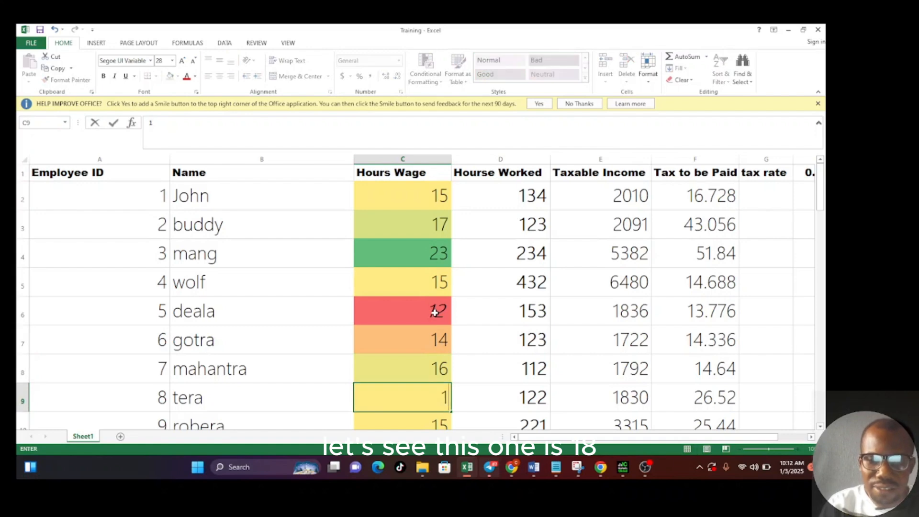
{"action": "type", "text": "8"}
{"action": "key", "text": "Return"}
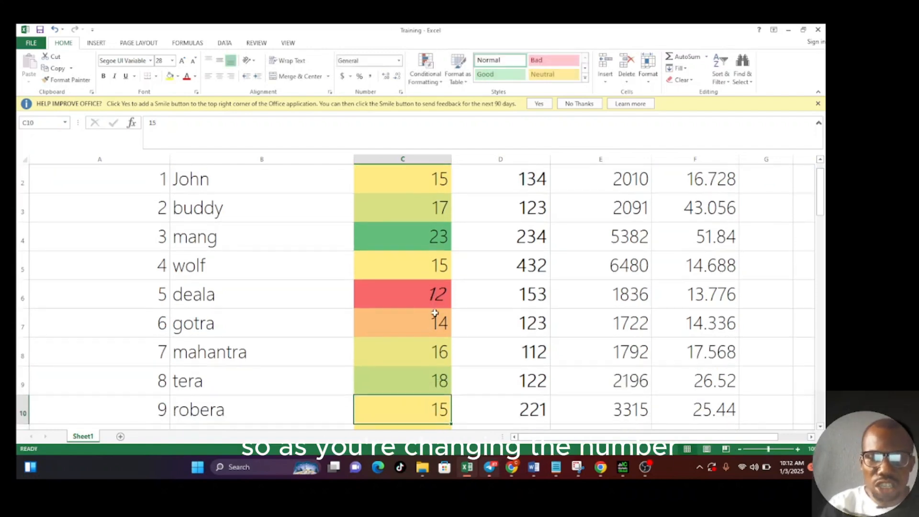
- Enter 19, 7 and 9 as the Hours Wage values in cells C10, C11 and C12
{"action": "type", "text": "1"}
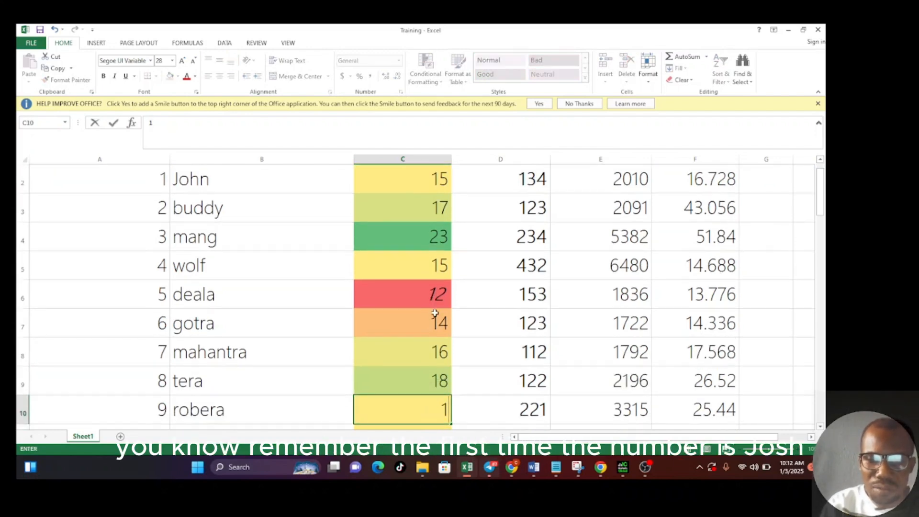
{"action": "type", "text": "9"}
{"action": "key", "text": "Return"}
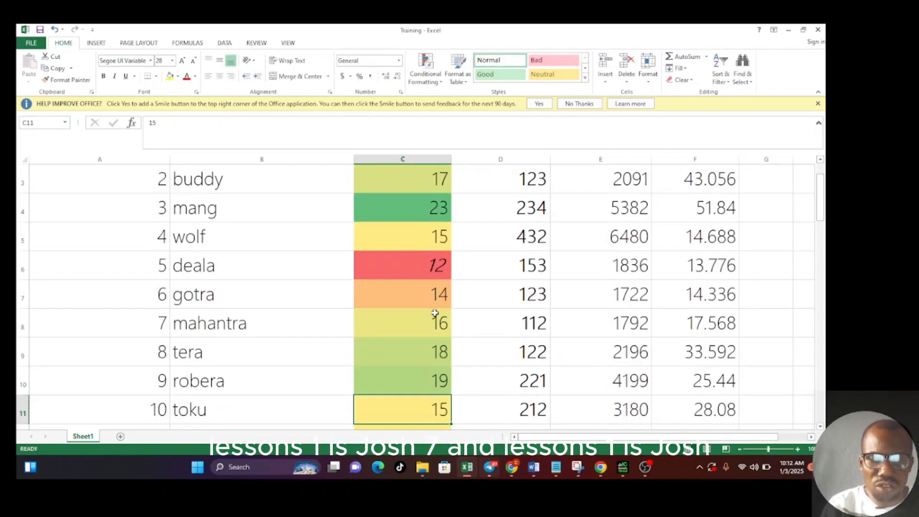
{"action": "type", "text": "7"}
{"action": "key", "text": "Return"}
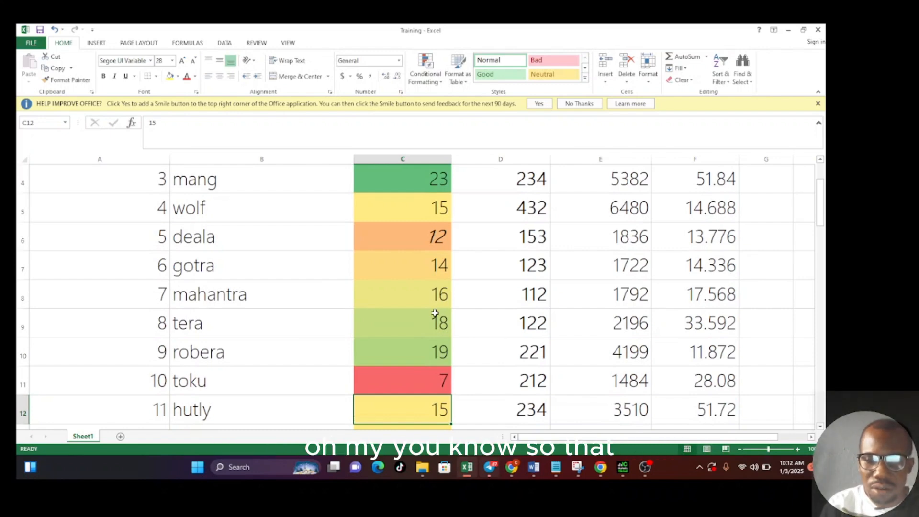
{"action": "type", "text": "9"}
{"action": "key", "text": "Return"}
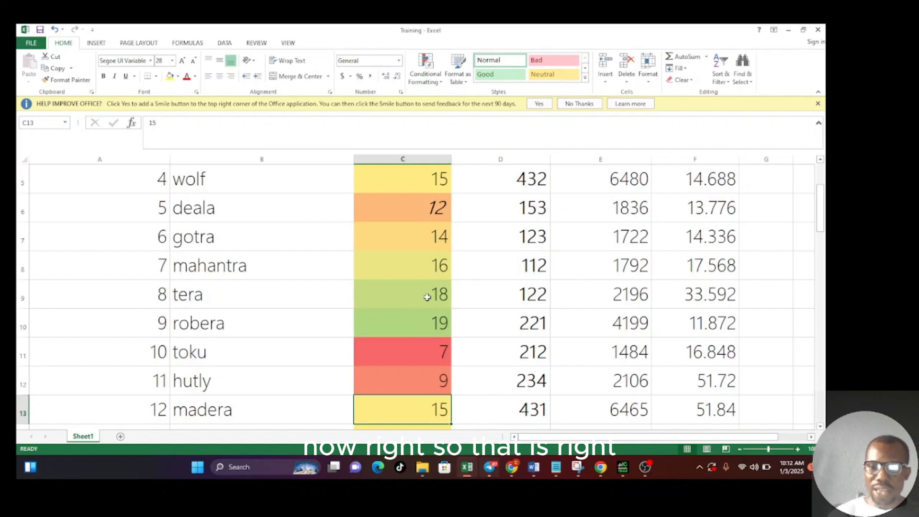
- Check the available accounting currencies and apply the dollar Accounting Number Format to the entire Hours Wage column
{"action": "key", "text": "Up"}
{"action": "key", "text": "Up"}
{"action": "key", "text": "Up"}
{"action": "key", "text": "Up"}
{"action": "key", "text": "Up"}
{"action": "key", "text": "Up"}
{"action": "key", "text": "Up"}
{"action": "key", "text": "Up"}
{"action": "key", "text": "Up"}
{"action": "key", "text": "Up"}
{"action": "key", "text": "Up"}
{"action": "key", "text": "Up"}
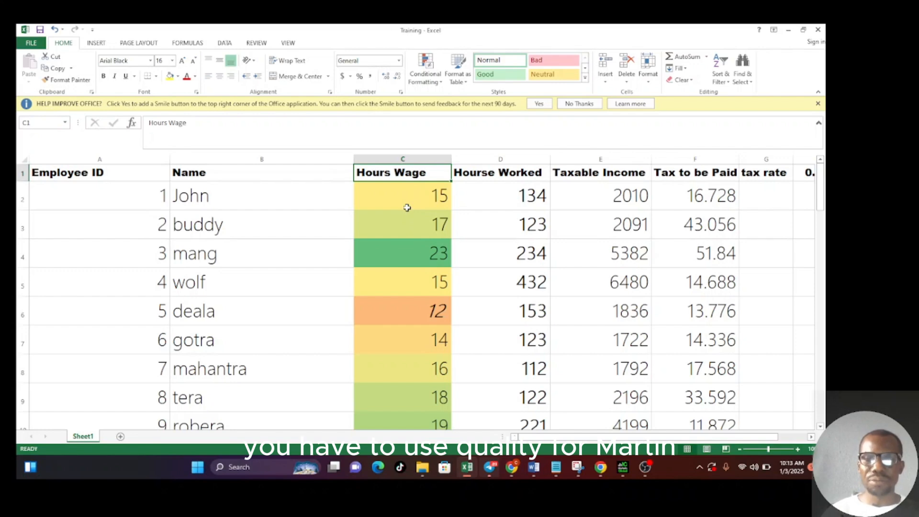
{"action": "left_click", "coordinate": [409, 153]}
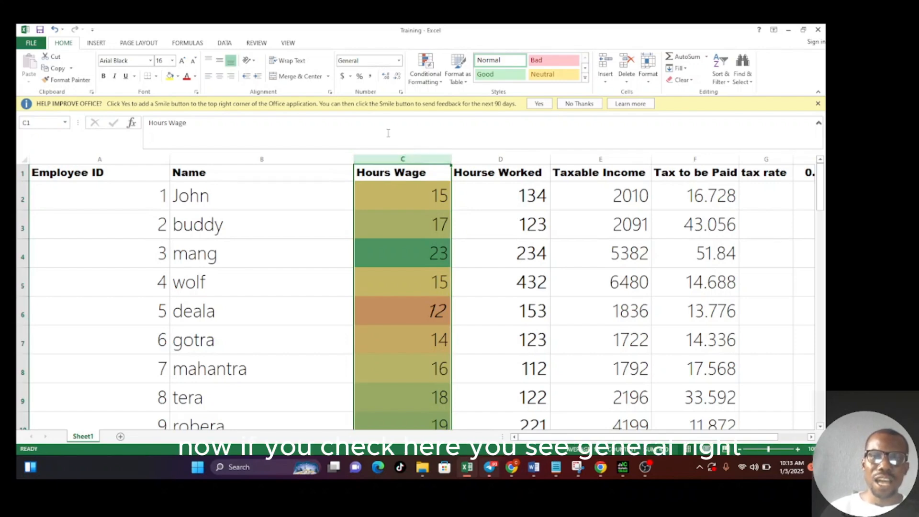
{"action": "left_click", "coordinate": [351, 76]}
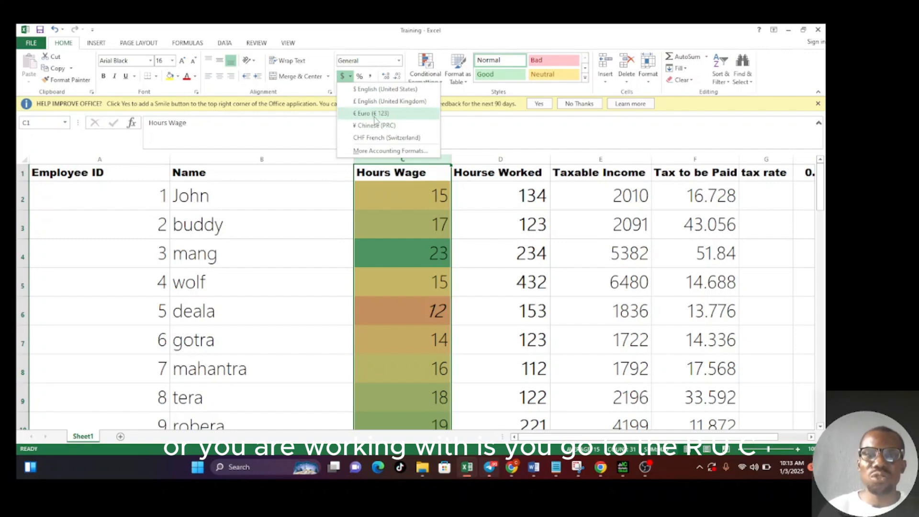
{"action": "left_click", "coordinate": [350, 77]}
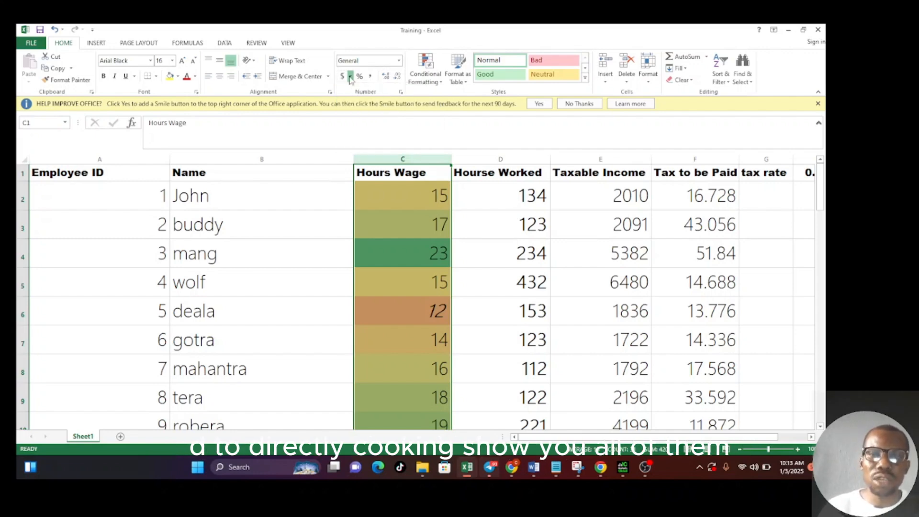
{"action": "left_click", "coordinate": [350, 77]}
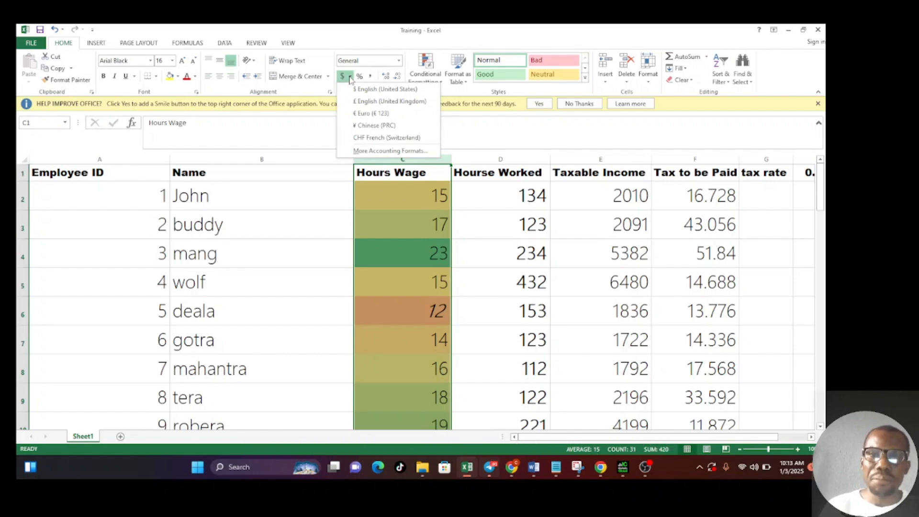
{"action": "left_click", "coordinate": [350, 78]}
{"action": "left_click", "coordinate": [343, 77]}
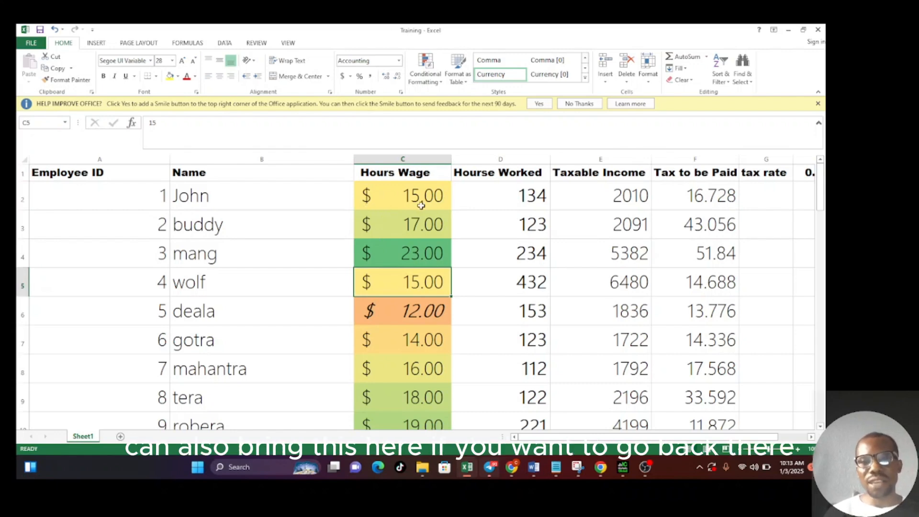
- Look through the number formats available for the wage cell C5 without changing its format
{"action": "left_click", "coordinate": [399, 61]}
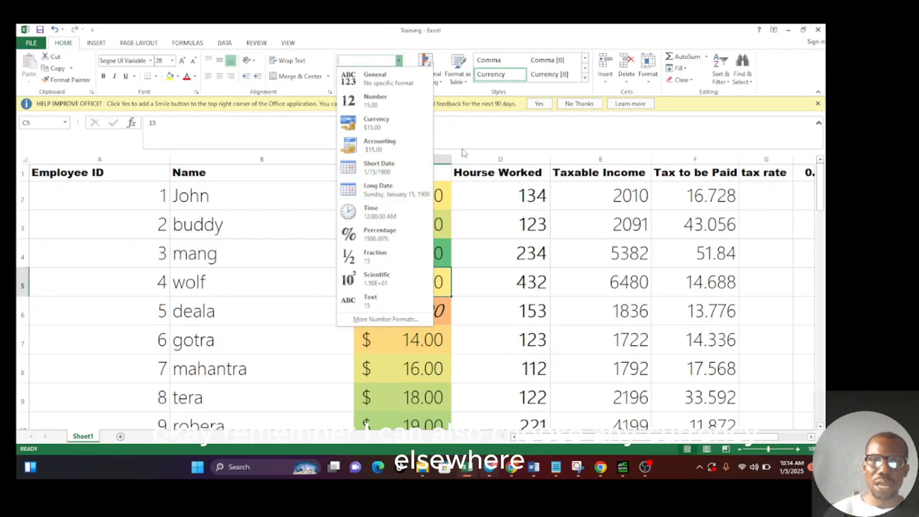
{"action": "left_click", "coordinate": [508, 142]}
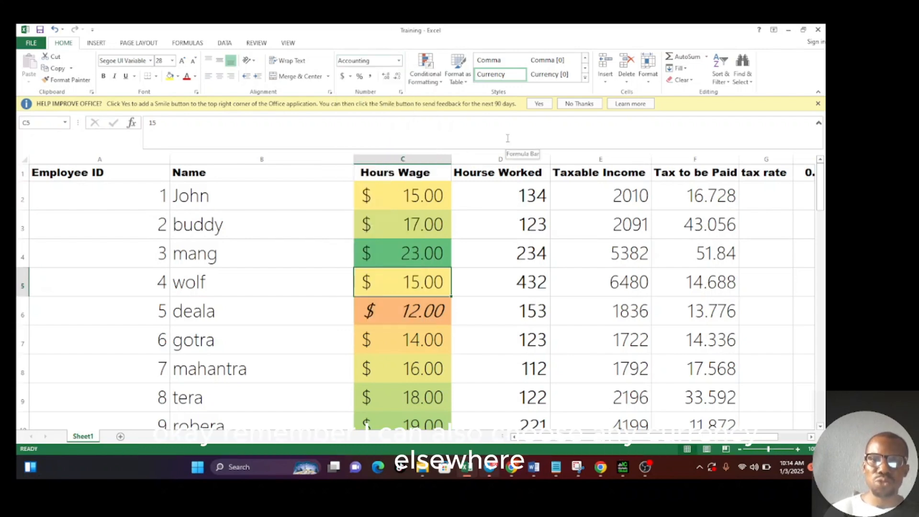
{"action": "left_click", "coordinate": [406, 242]}
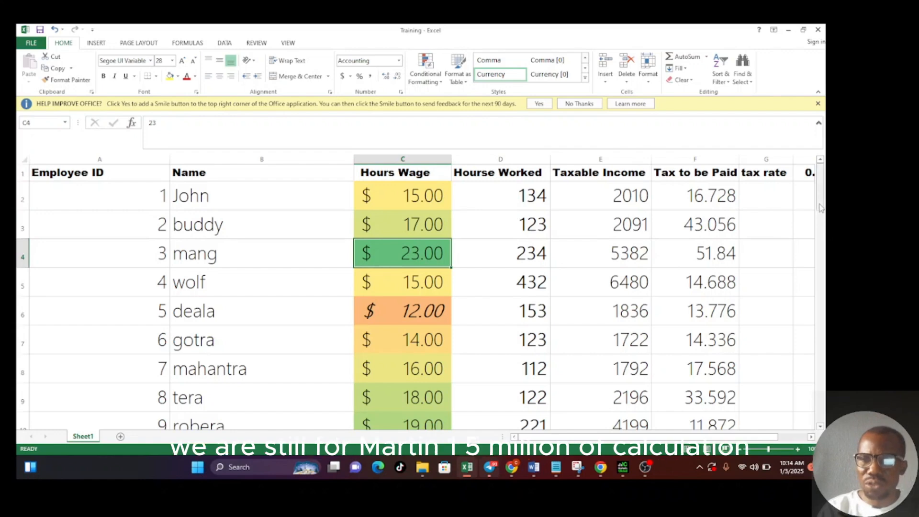
- Enter Min in C46 as the function label for the highest no. row below the totals
{"action": "left_click_drag", "start_coordinate": [821, 206], "coordinate": [825, 413]}
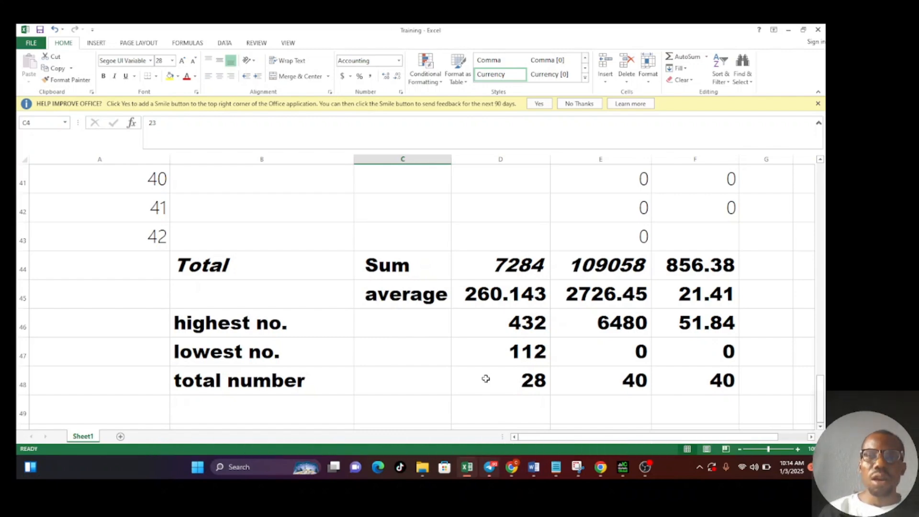
{"action": "left_click", "coordinate": [405, 328]}
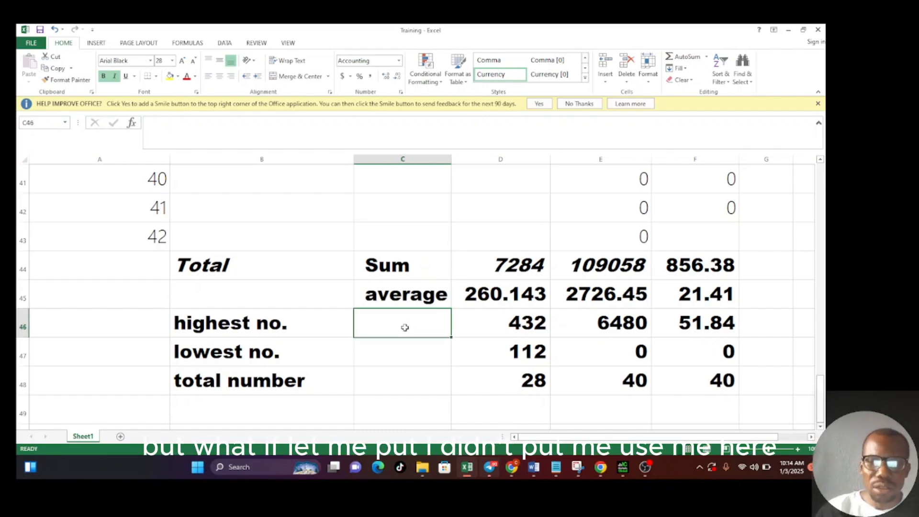
{"action": "type", "text": "Min"}
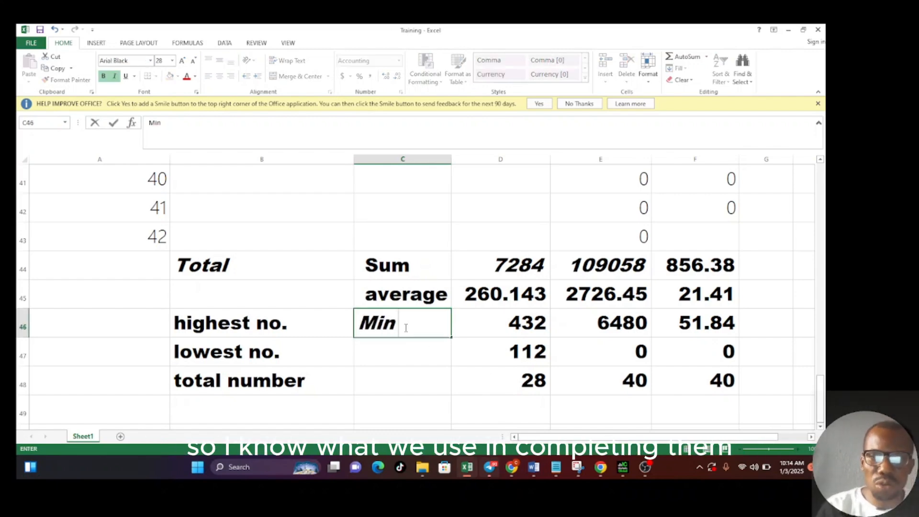
{"action": "left_click", "coordinate": [403, 361]}
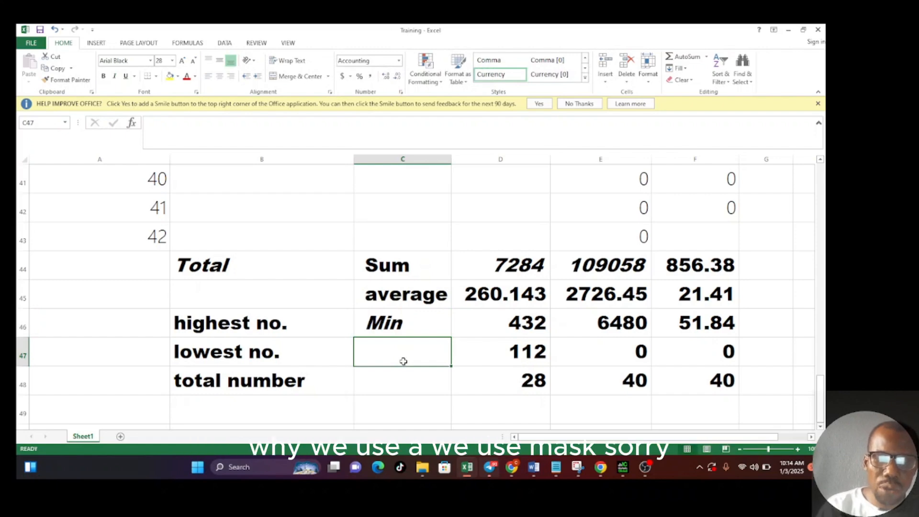
- Correct the function label of the highest no. row in C46 to Max
{"action": "double_click", "coordinate": [389, 332]}
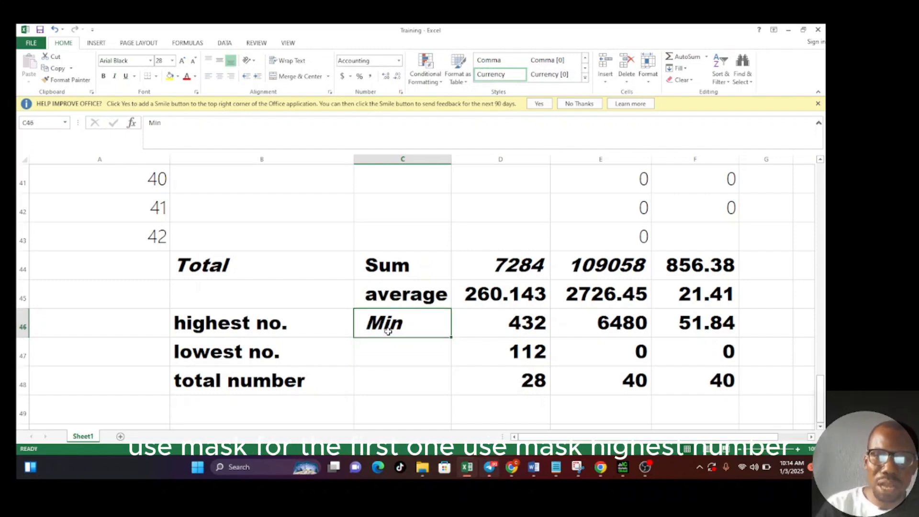
{"action": "key", "text": "BackSpace"}
{"action": "key", "text": "BackSpace"}
{"action": "type", "text": "ax"}
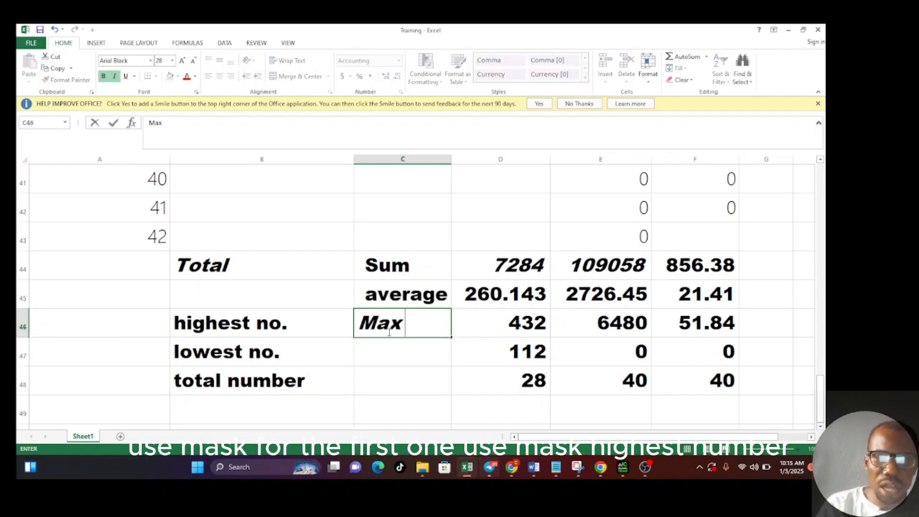
- Label the lowest no. row with Min in C47 and the total number row with count in C48
{"action": "left_click", "coordinate": [388, 351]}
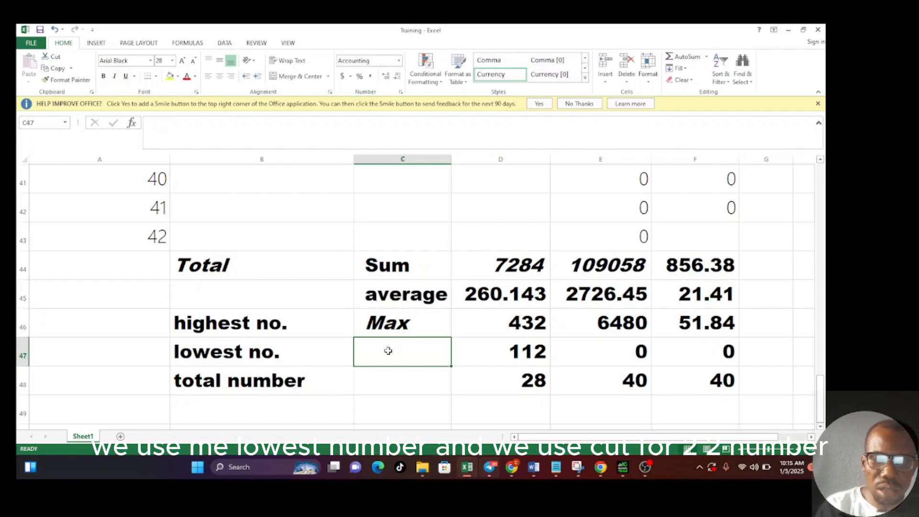
{"action": "type", "text": "Min"}
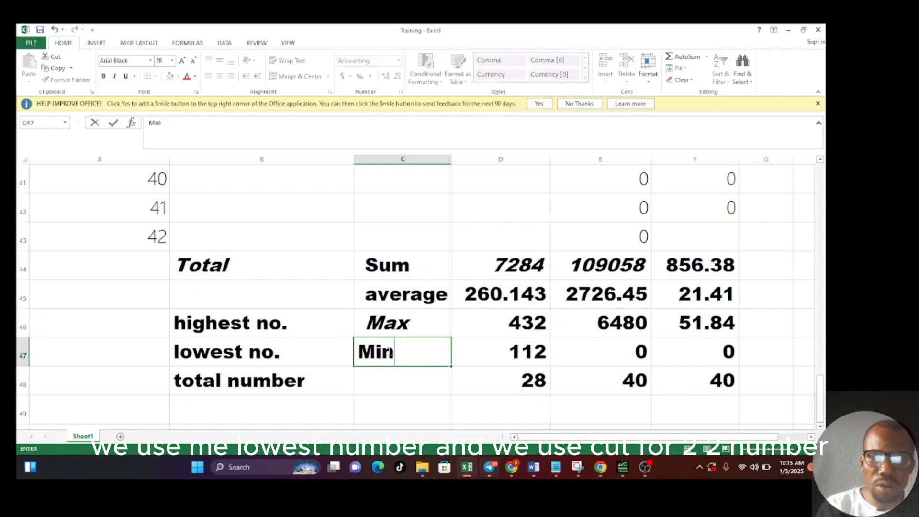
{"action": "left_click", "coordinate": [380, 384]}
{"action": "type", "text": "count"}
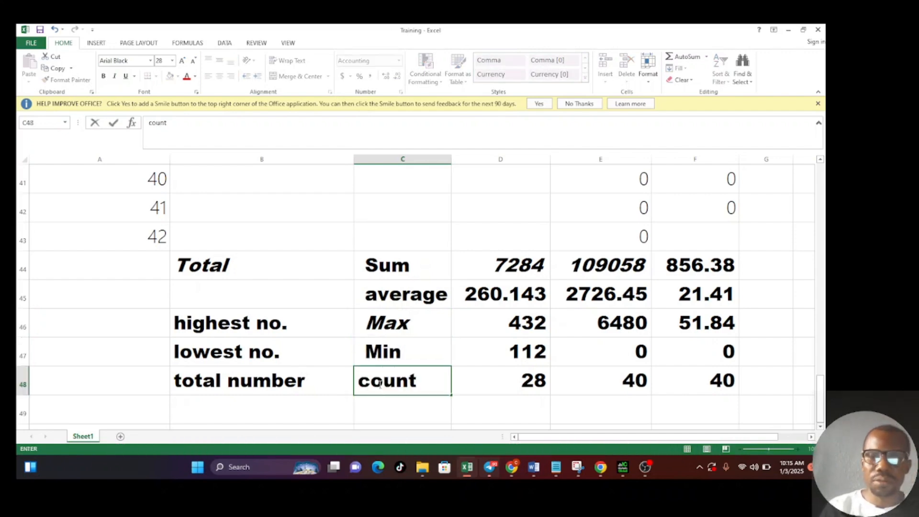
{"action": "left_click", "coordinate": [392, 414]}
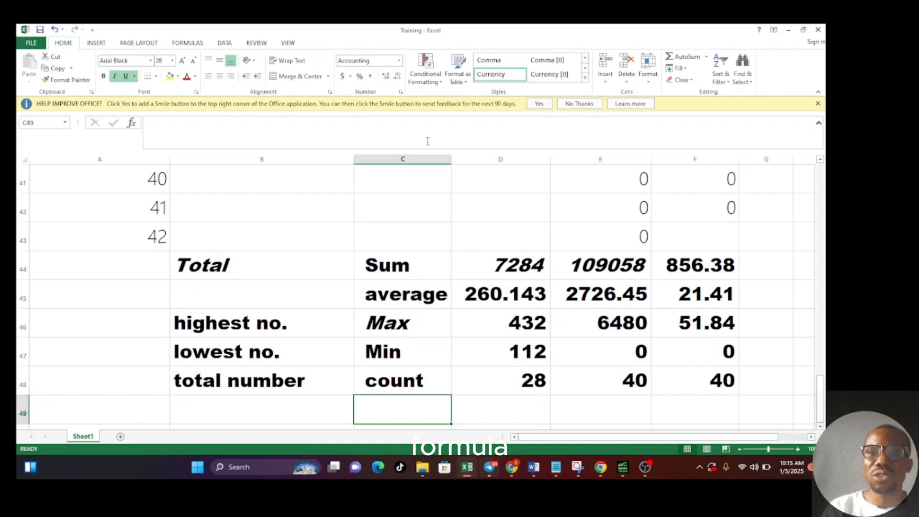
- Look over the quick functions AutoSum offers and the available insert commands without adding anything to the sheet
{"action": "left_click", "coordinate": [707, 57]}
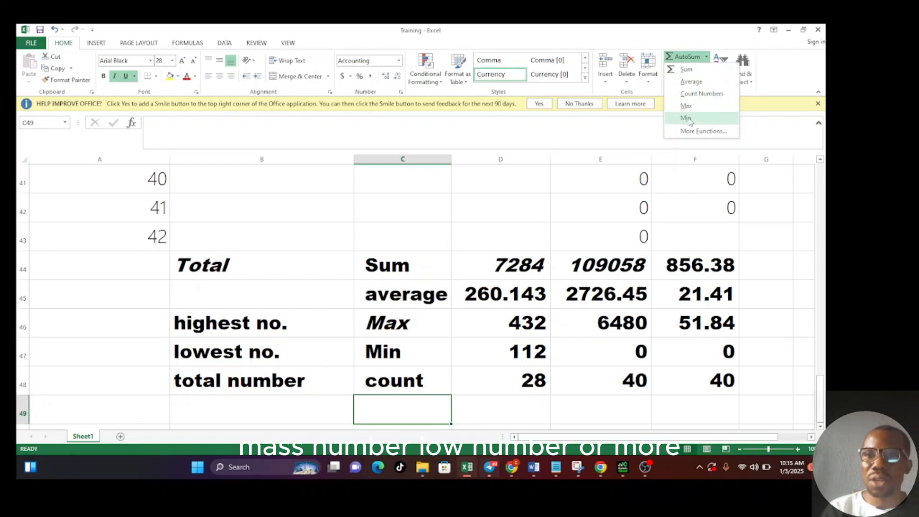
{"action": "left_click", "coordinate": [621, 130]}
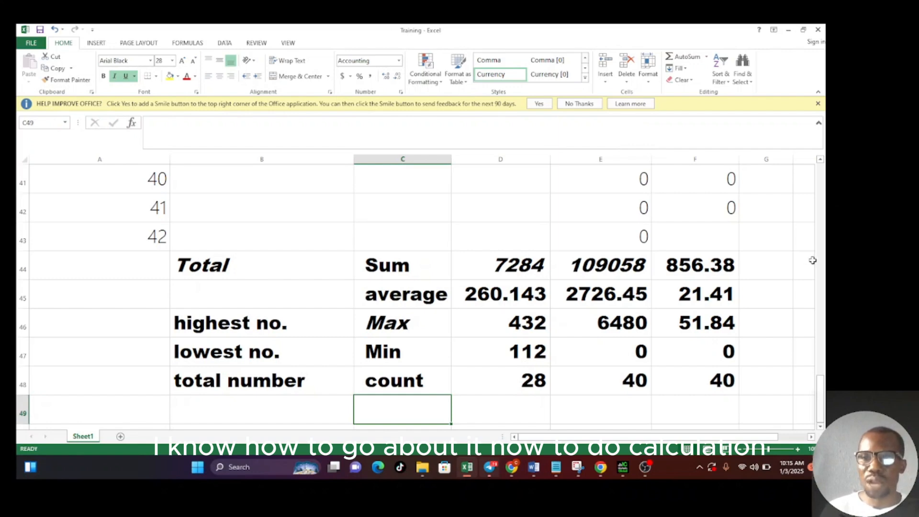
{"action": "left_click", "coordinate": [819, 291]}
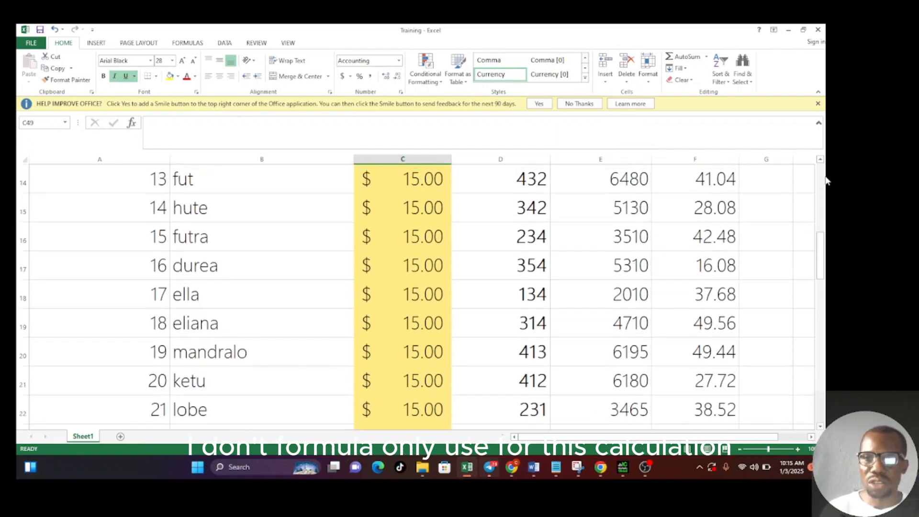
{"action": "left_click", "coordinate": [820, 162]}
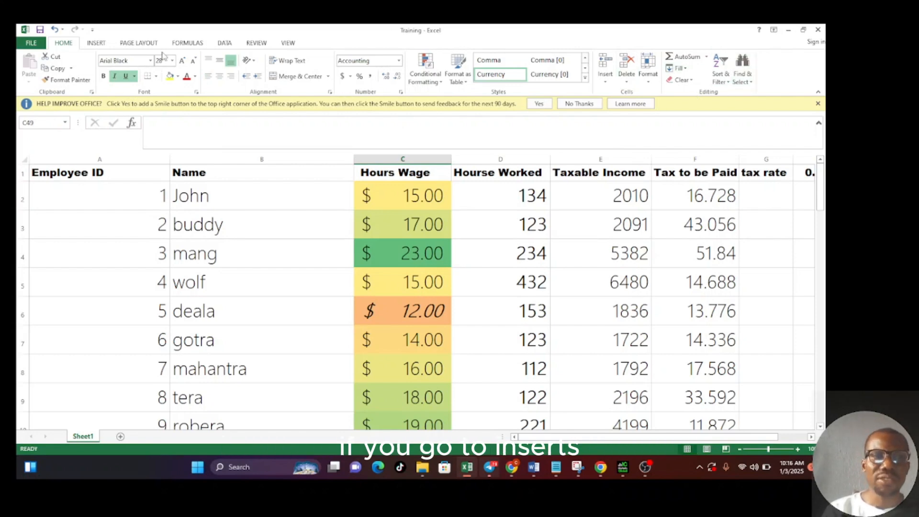
{"action": "left_click", "coordinate": [97, 44]}
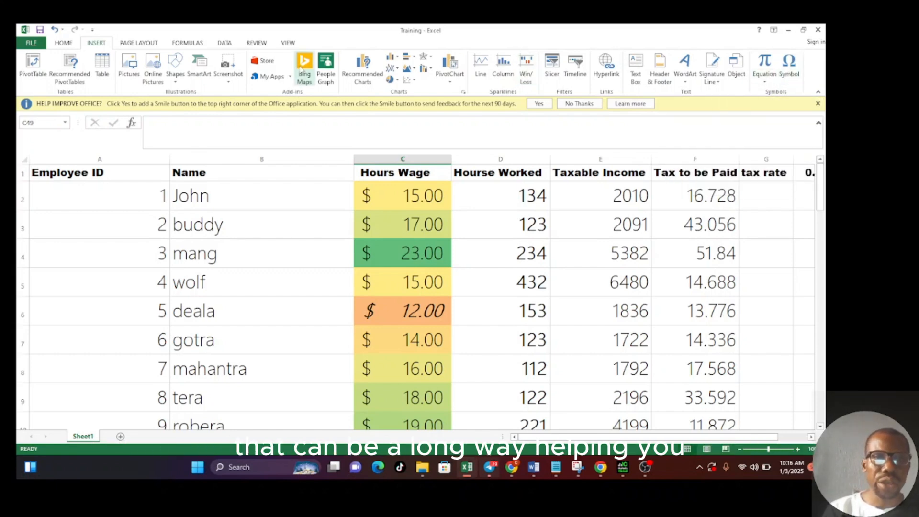
{"action": "left_click", "coordinate": [67, 44]}
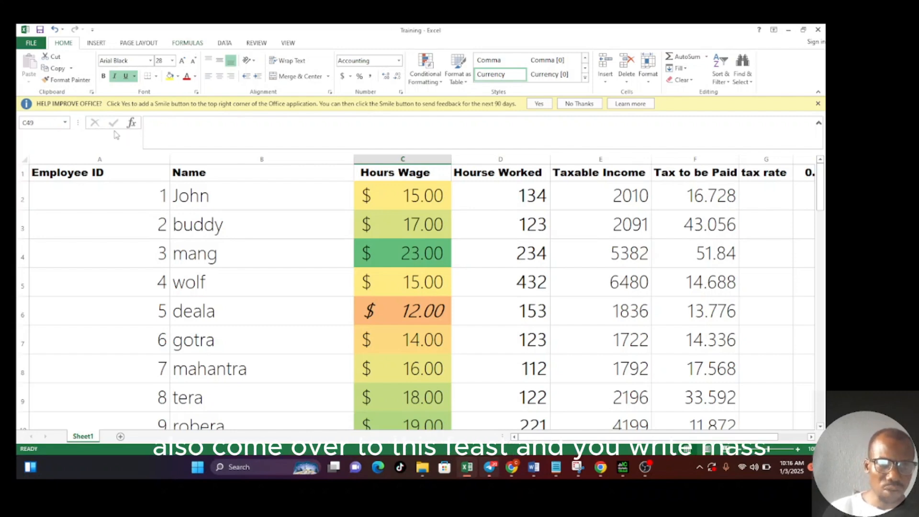
- Try starting a formula with =sum in the empty cell C49, replacing the plain word max
{"action": "left_click", "coordinate": [165, 128]}
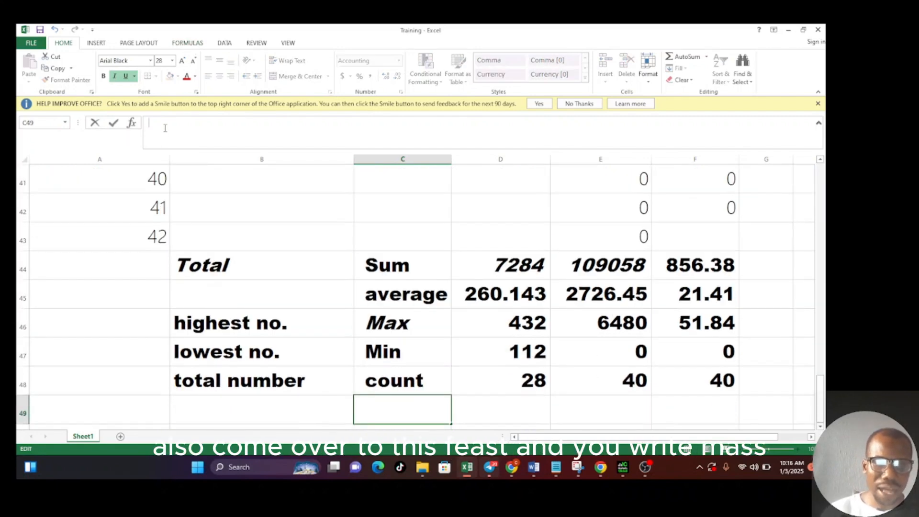
{"action": "type", "text": "max"}
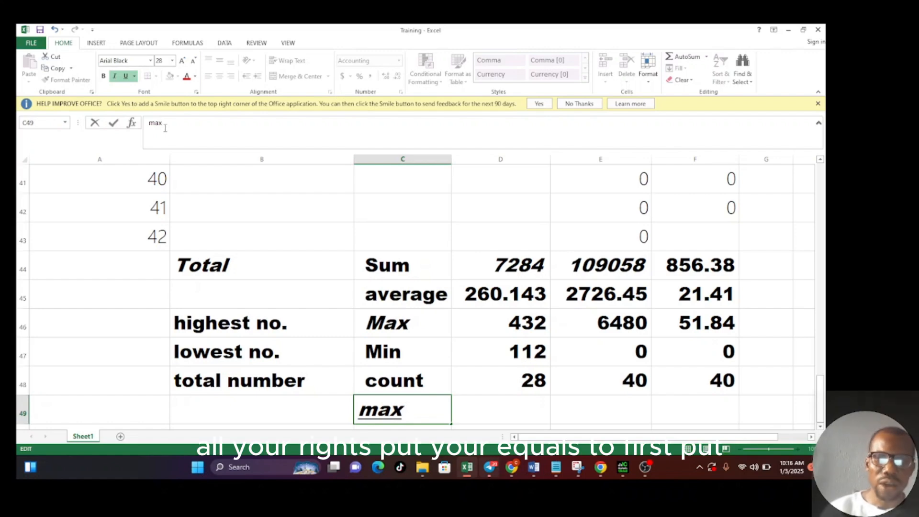
{"action": "key", "text": "BackSpace"}
{"action": "key", "text": "BackSpace"}
{"action": "key", "text": "BackSpace"}
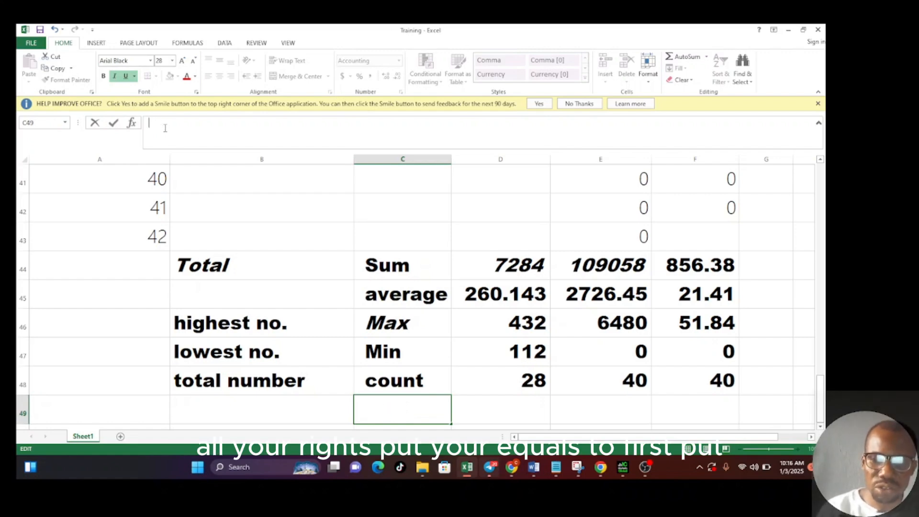
{"action": "type", "text": "=sum"}
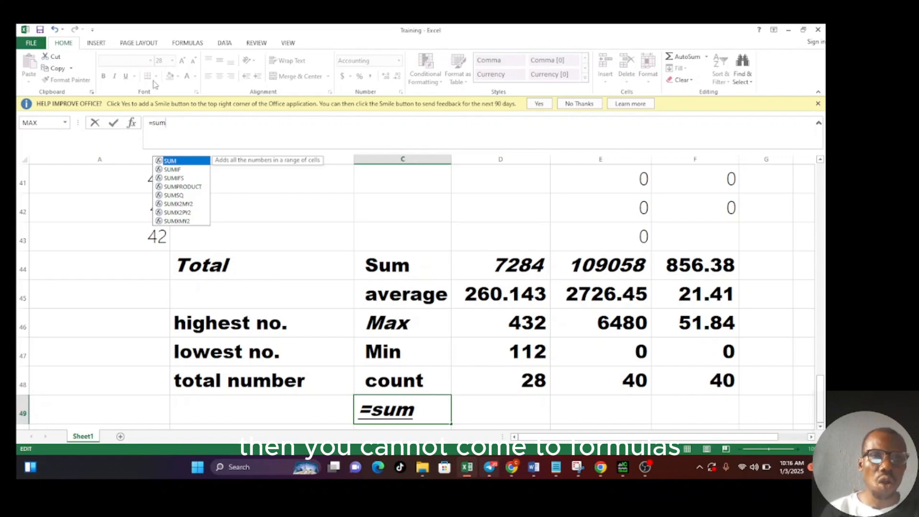
- Browse the Financial, Recently Used and AutoSum function lists and view the Insert Function dialog without inserting a function
{"action": "left_click", "coordinate": [186, 43]}
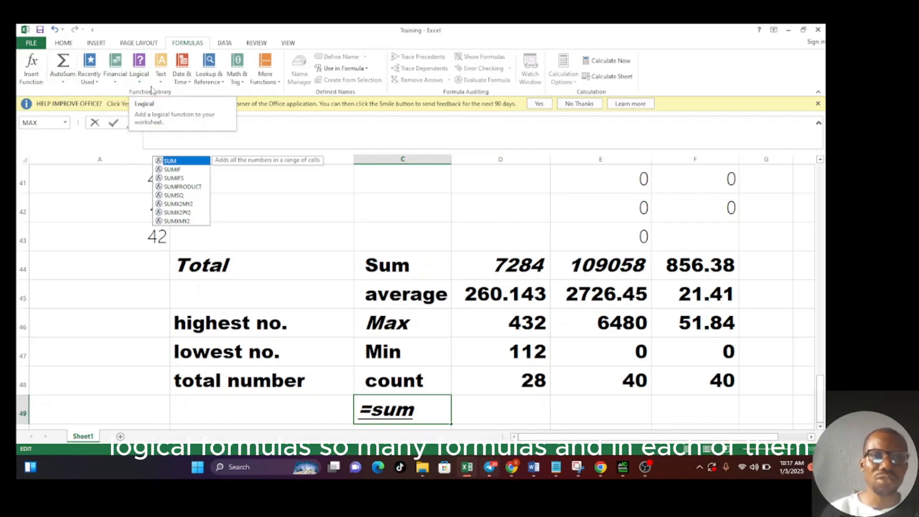
{"action": "left_click", "coordinate": [116, 82]}
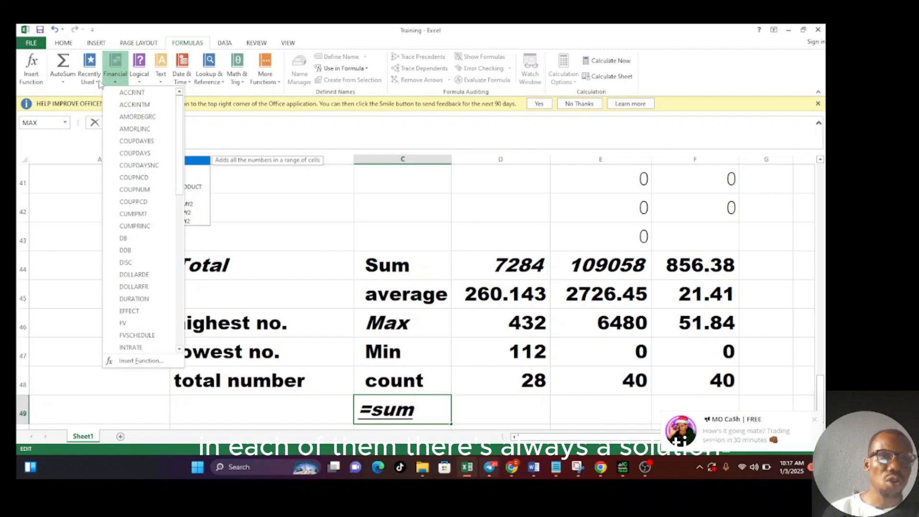
{"action": "left_click", "coordinate": [95, 83]}
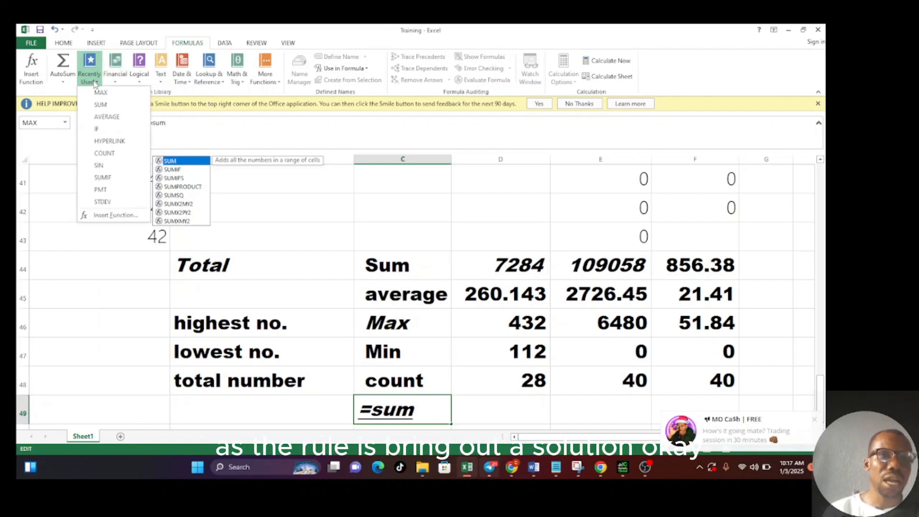
{"action": "left_click", "coordinate": [63, 82]}
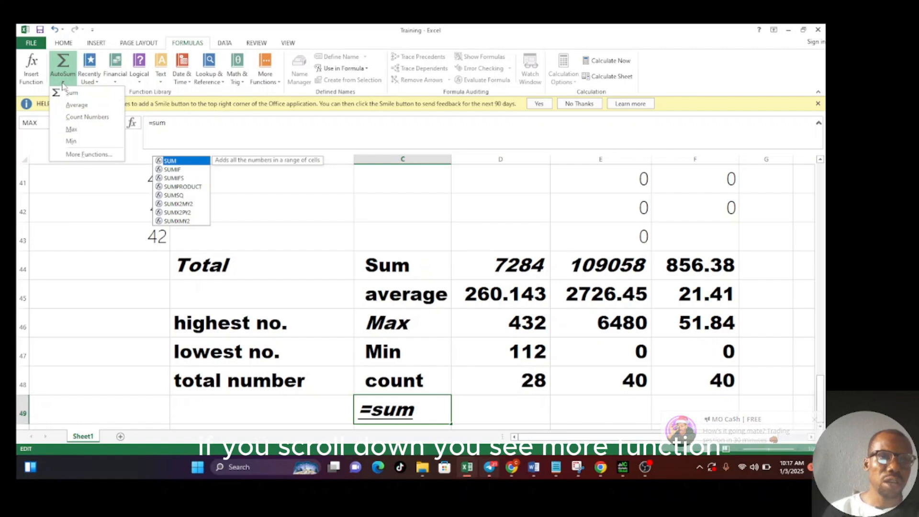
{"action": "left_click", "coordinate": [82, 155]}
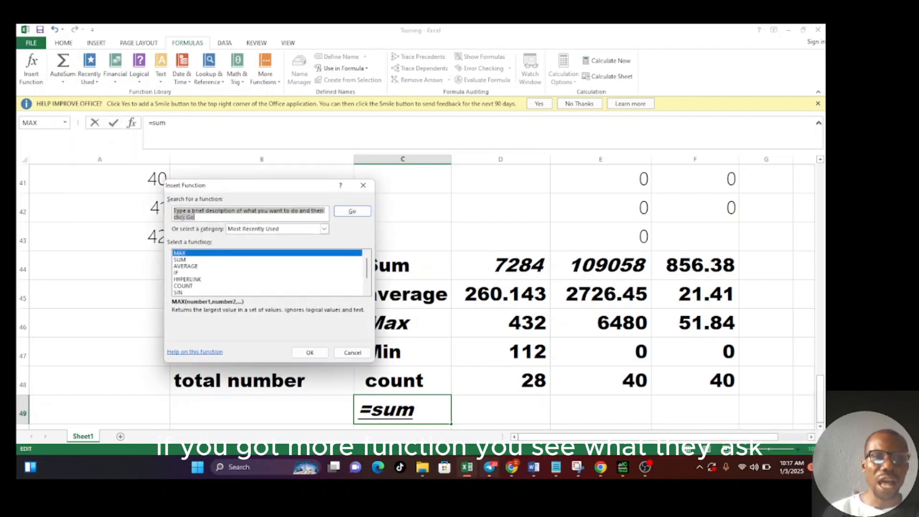
{"action": "left_click", "coordinate": [210, 219]}
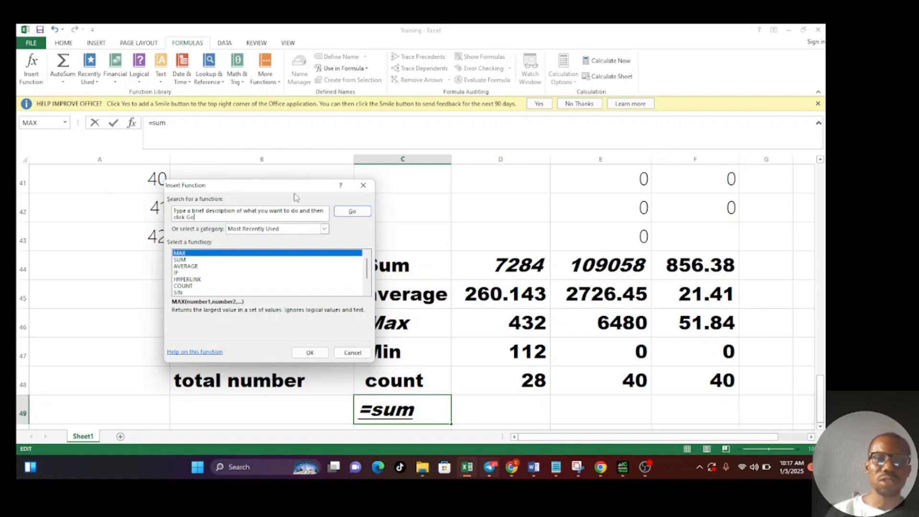
{"action": "left_click", "coordinate": [363, 185]}
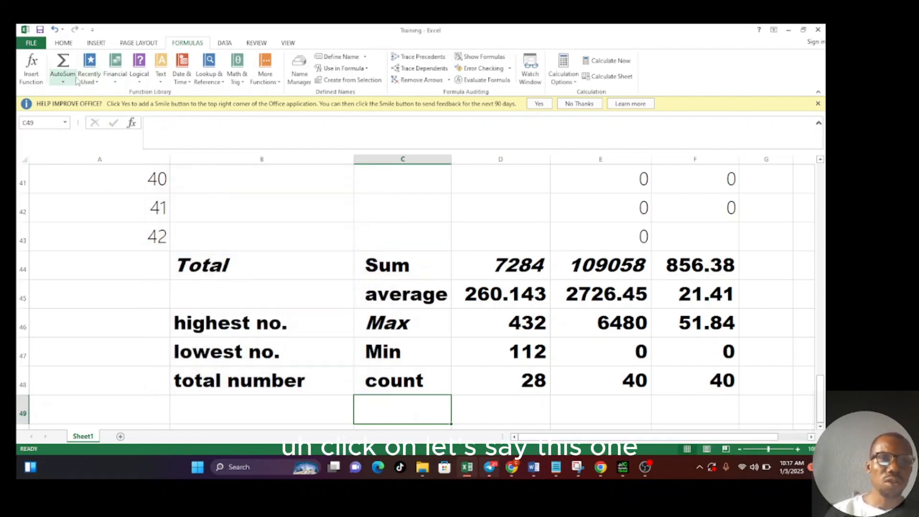
{"action": "left_click", "coordinate": [63, 82]}
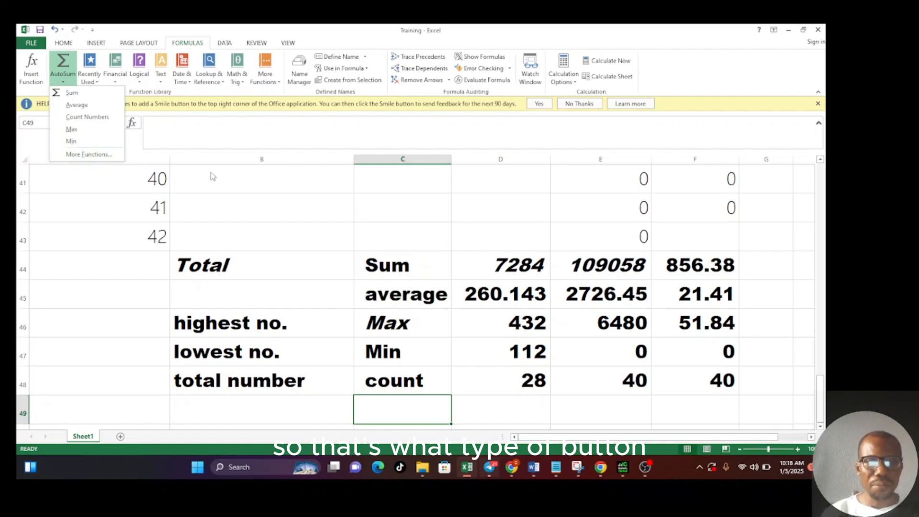
{"action": "left_click", "coordinate": [226, 162]}
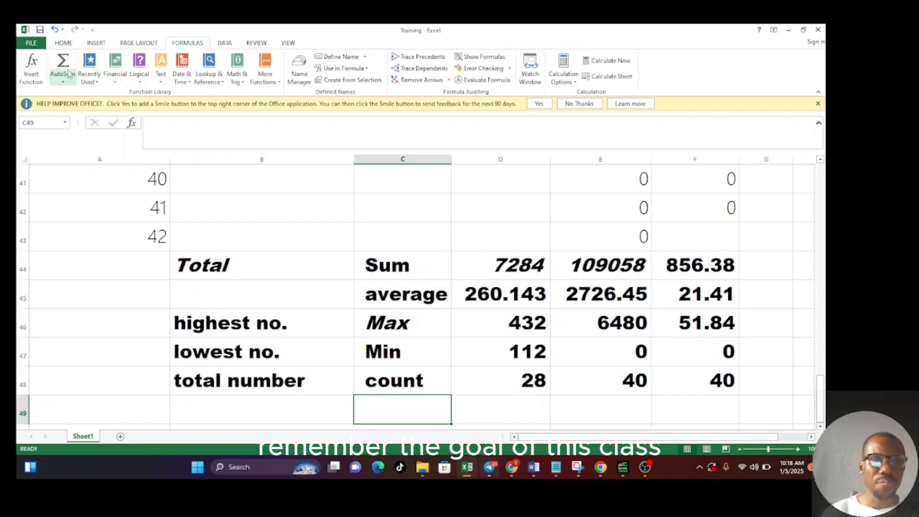
{"action": "left_click", "coordinate": [33, 42]}
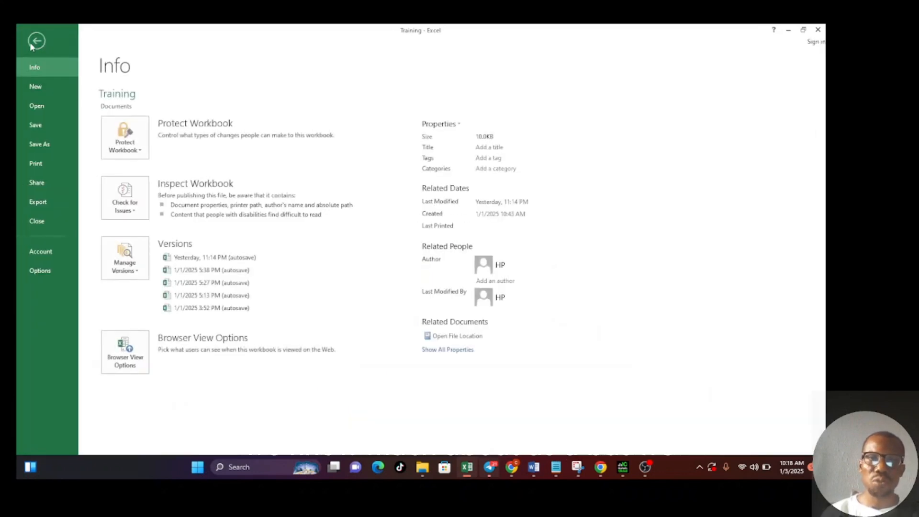
{"action": "left_click", "coordinate": [31, 43]}
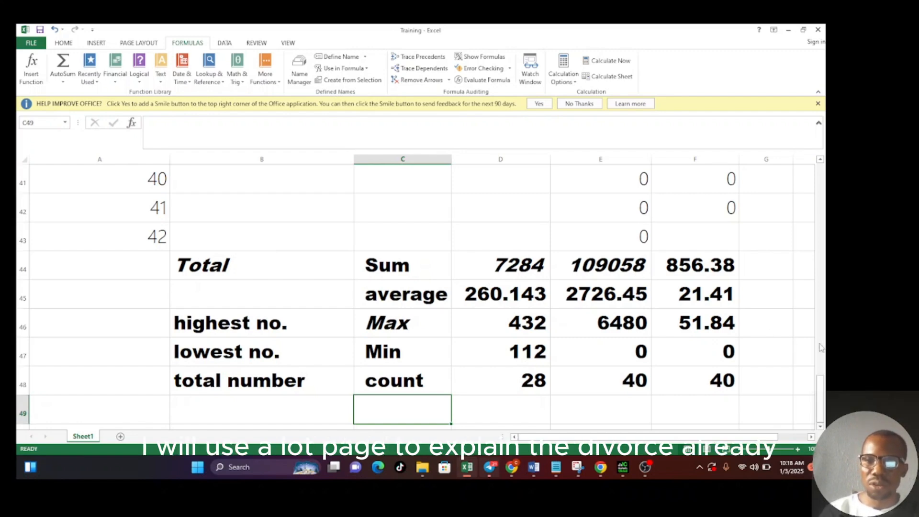
- Enter the years 2001 in J2 and 2002 in J3 to start a year series beside the wage table
{"action": "scroll", "coordinate": [825, 335], "scroll_direction": "up", "scroll_amount": 3}
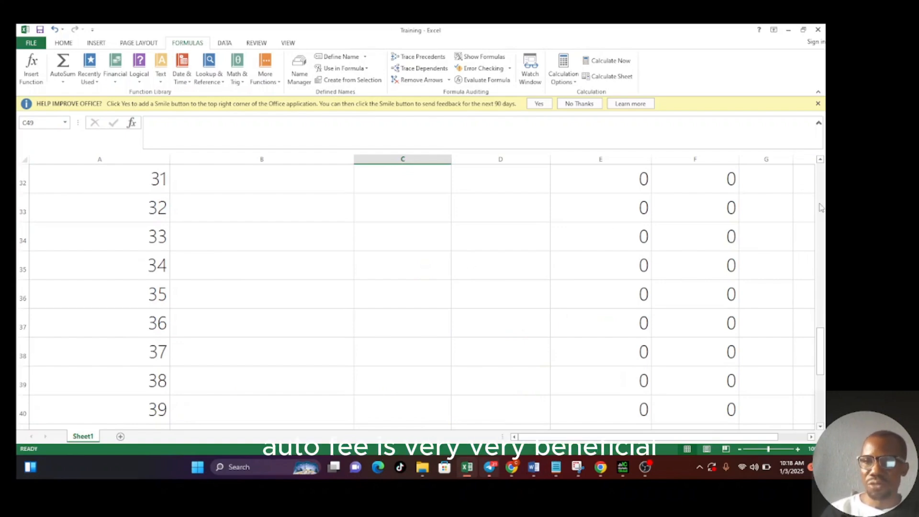
{"action": "left_click_drag", "start_coordinate": [821, 208], "coordinate": [821, 165]}
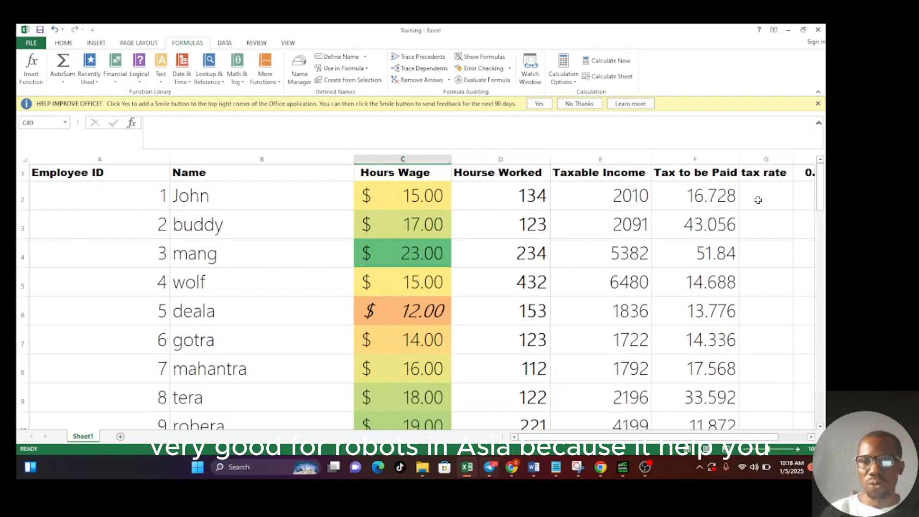
{"action": "left_click", "coordinate": [759, 200]}
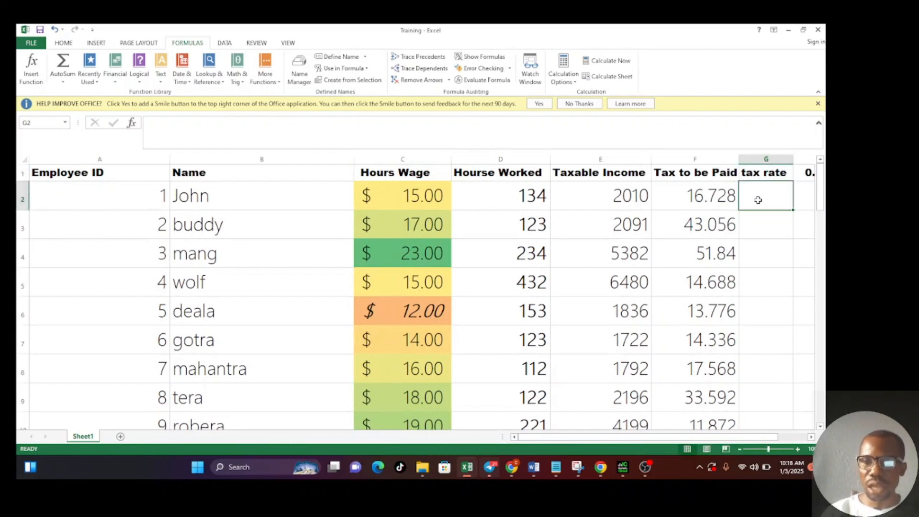
{"action": "key", "text": "Right"}
{"action": "key", "text": "Right"}
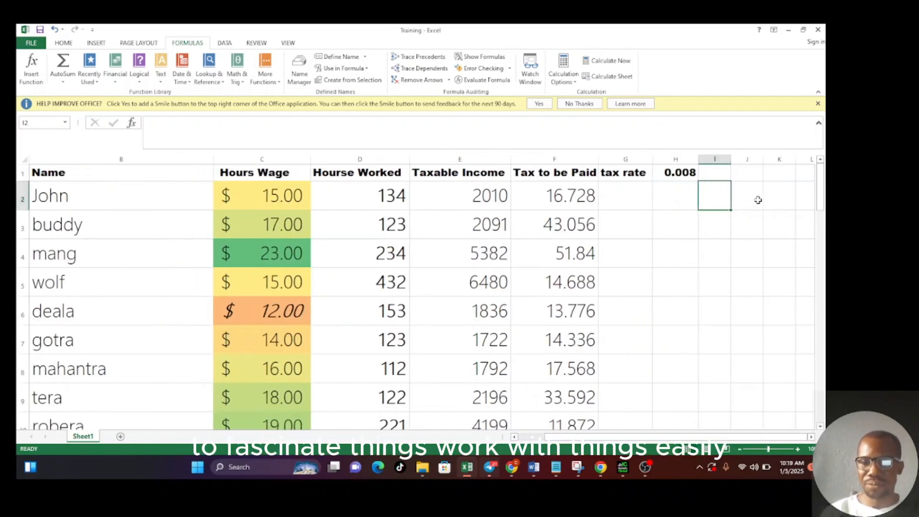
{"action": "key", "text": "Right"}
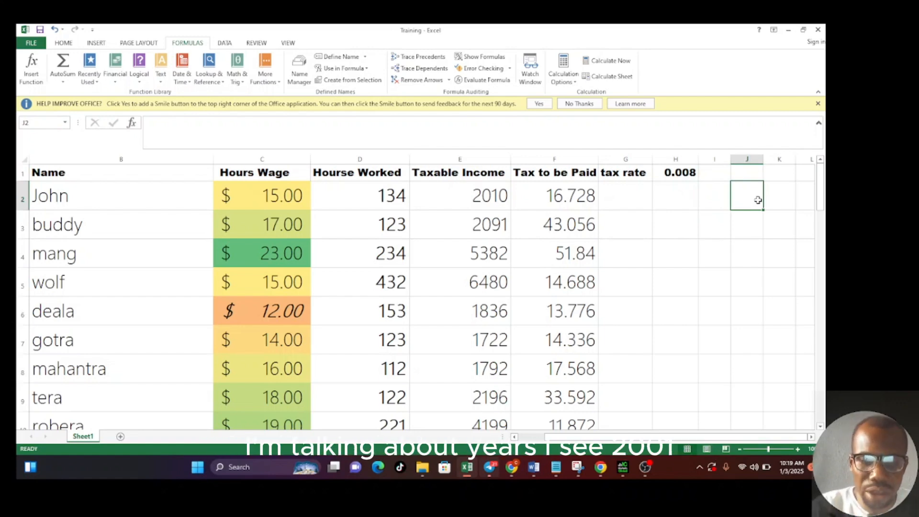
{"action": "type", "text": "2001"}
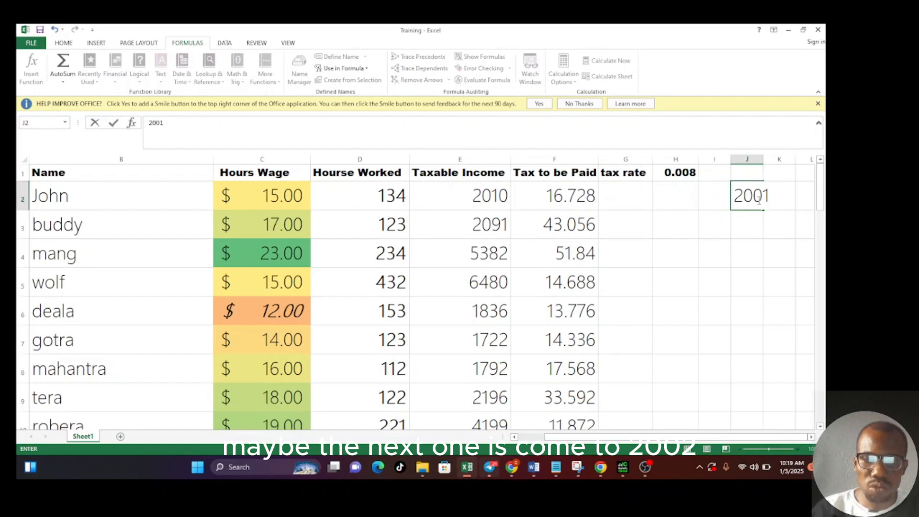
{"action": "key", "text": "Return"}
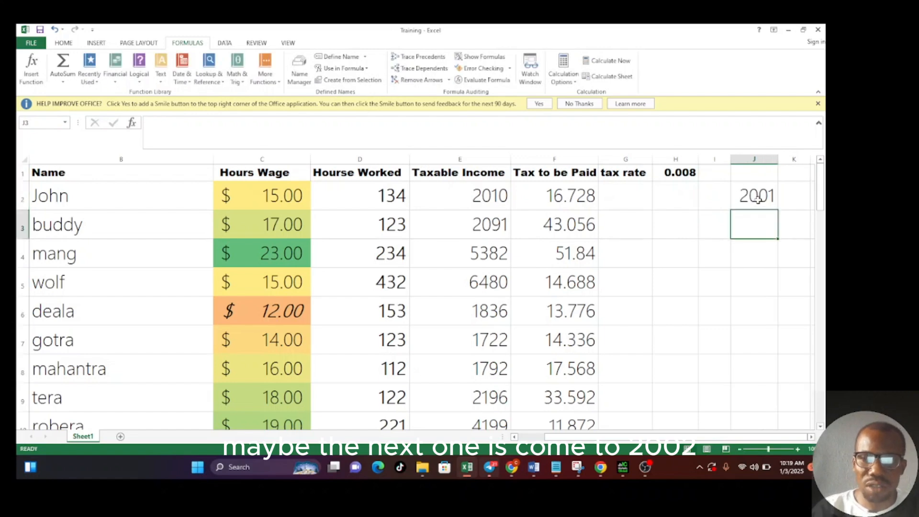
{"action": "type", "text": "2"}
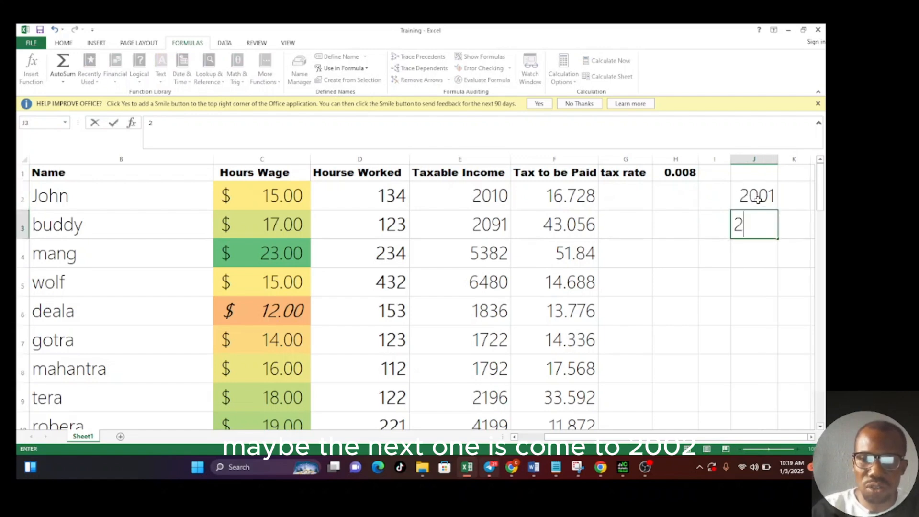
{"action": "type", "text": "002"}
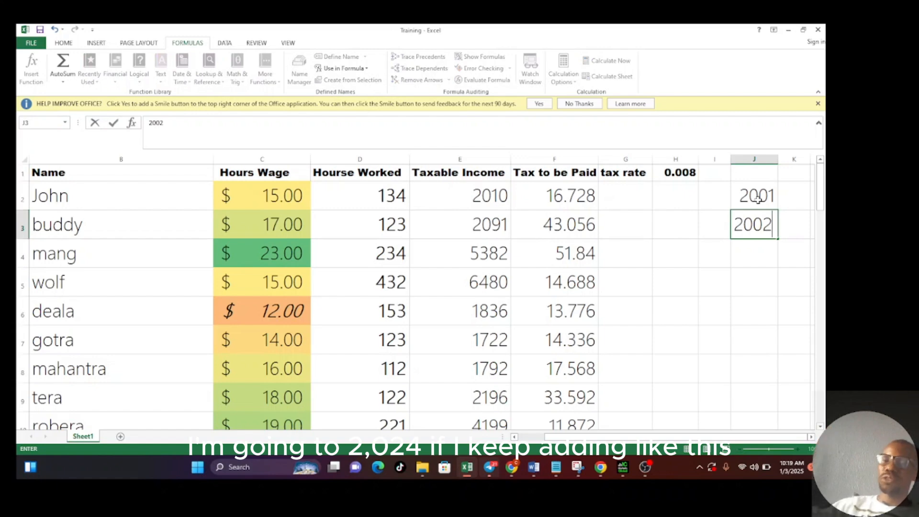
{"action": "left_click", "coordinate": [765, 272]}
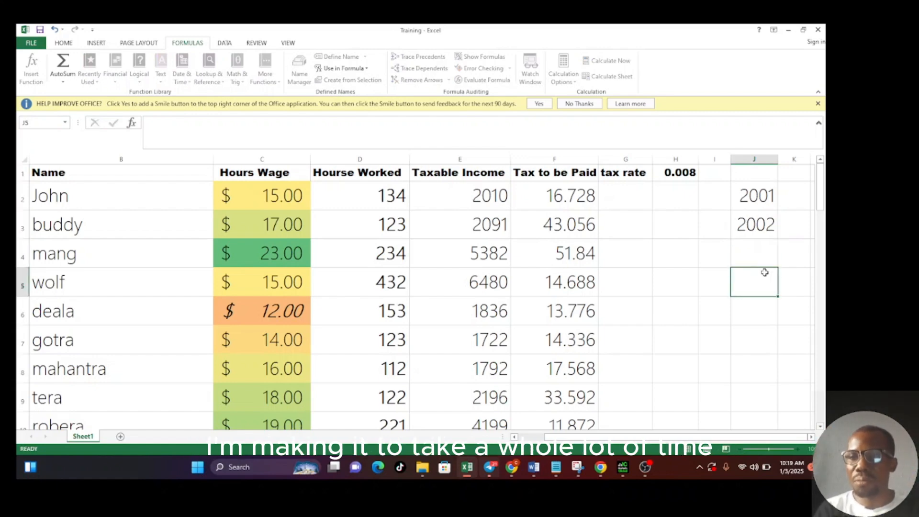
- AutoFill the year series from J2:J3 down column J to row 183, reaching 2182
{"action": "left_click", "coordinate": [768, 227]}
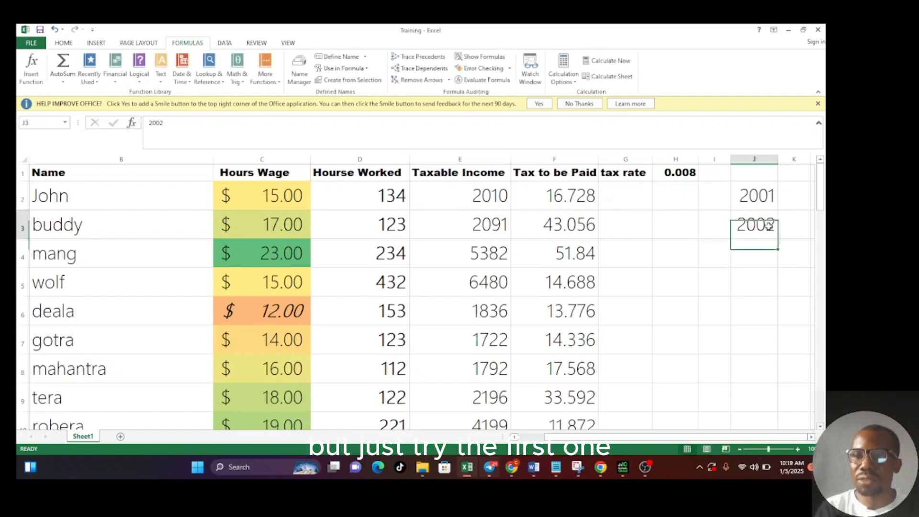
{"action": "left_click", "coordinate": [758, 195]}
{"action": "left_click_drag", "start_coordinate": [758, 196], "coordinate": [765, 221]}
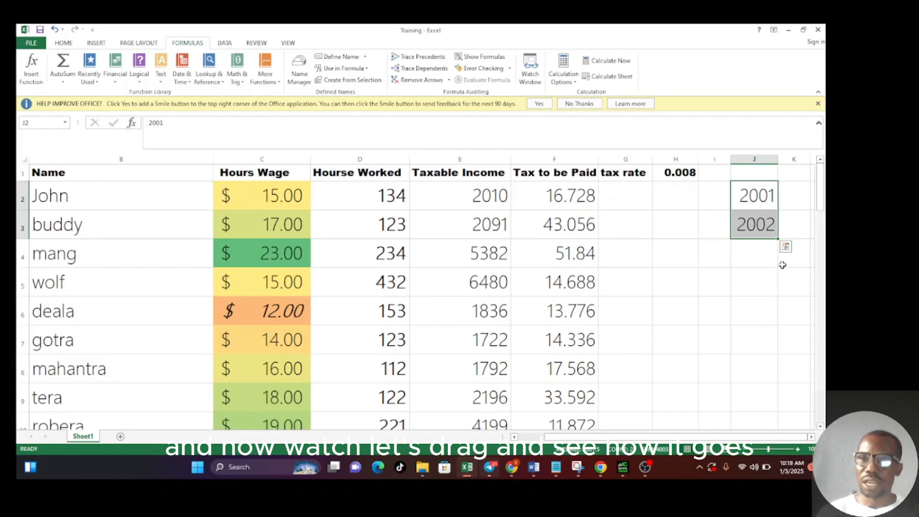
{"action": "left_click_drag", "start_coordinate": [777, 238], "coordinate": [776, 480]}
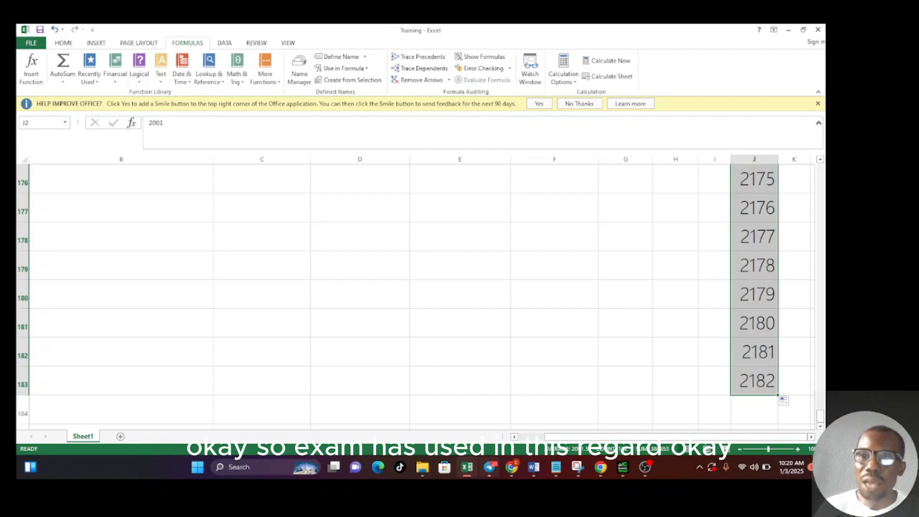
{"action": "left_click", "coordinate": [823, 257]}
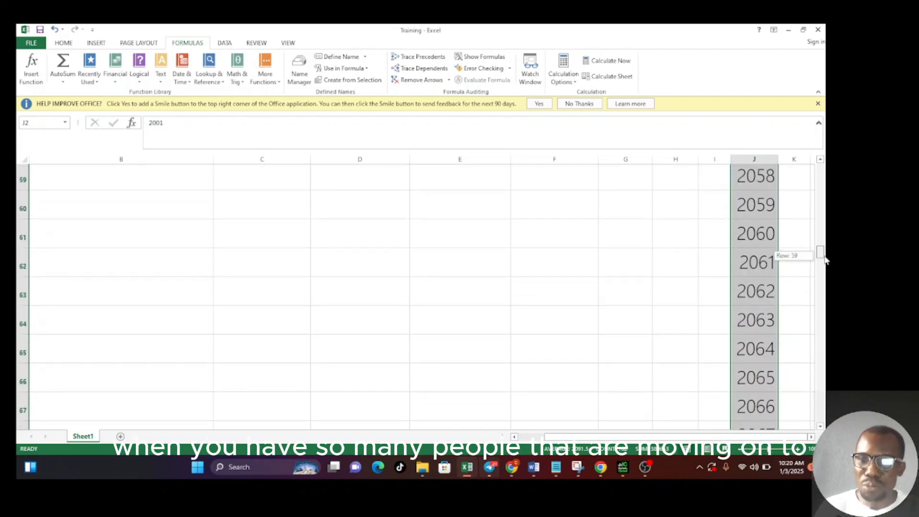
{"action": "left_click_drag", "start_coordinate": [825, 259], "coordinate": [824, 175]}
- Enter the date 10 october in K2 beside the first year of the series
{"action": "left_click", "coordinate": [804, 199]}
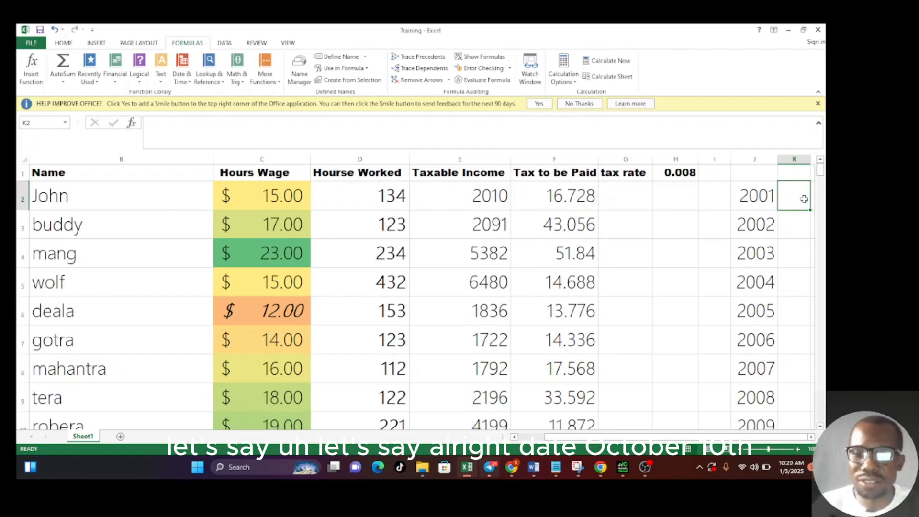
{"action": "type", "text": "1"}
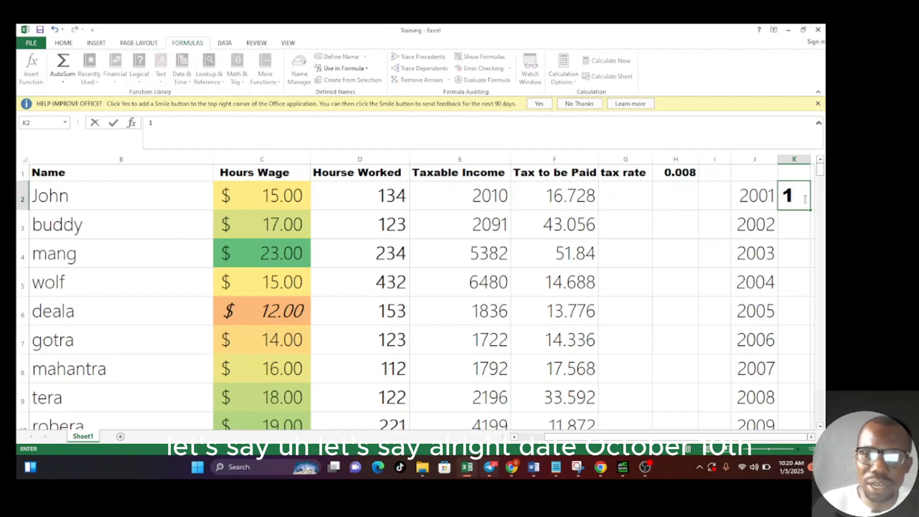
{"action": "type", "text": "0"}
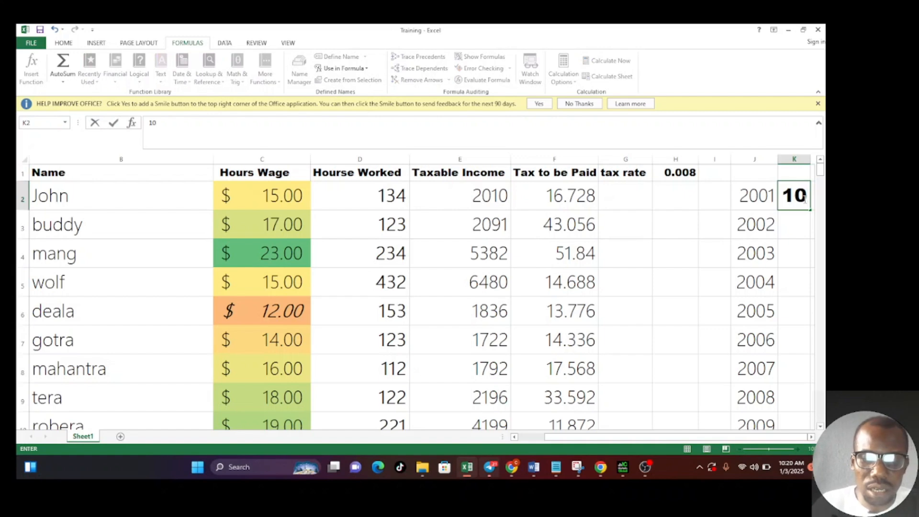
{"action": "type", "text": " oct"}
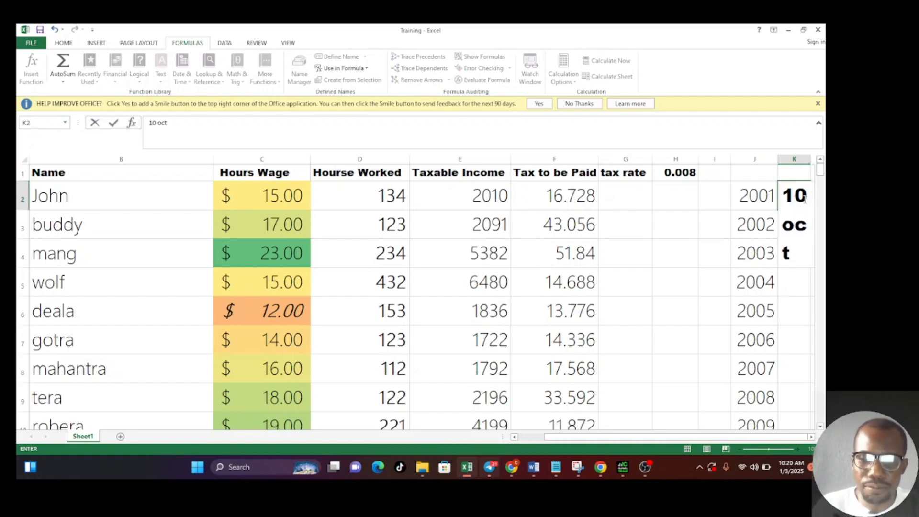
{"action": "type", "text": "ober"}
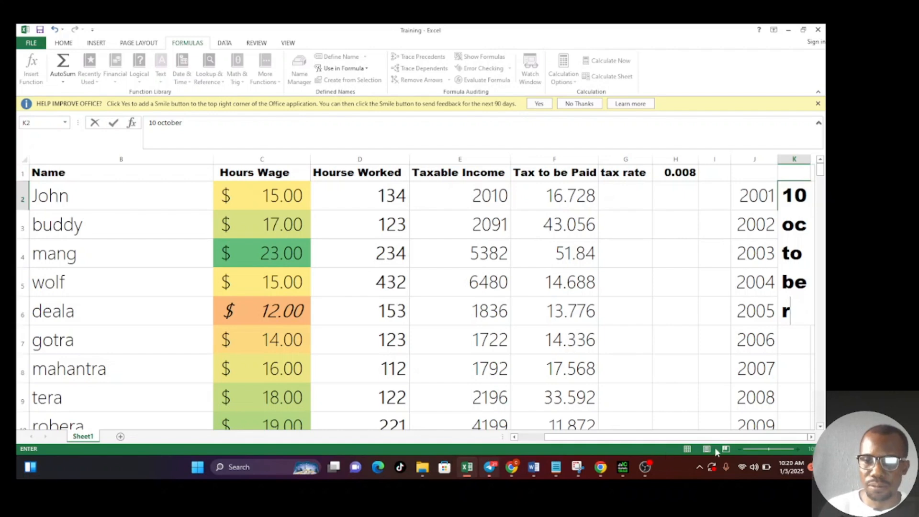
{"action": "left_click_drag", "start_coordinate": [650, 440], "coordinate": [770, 443]}
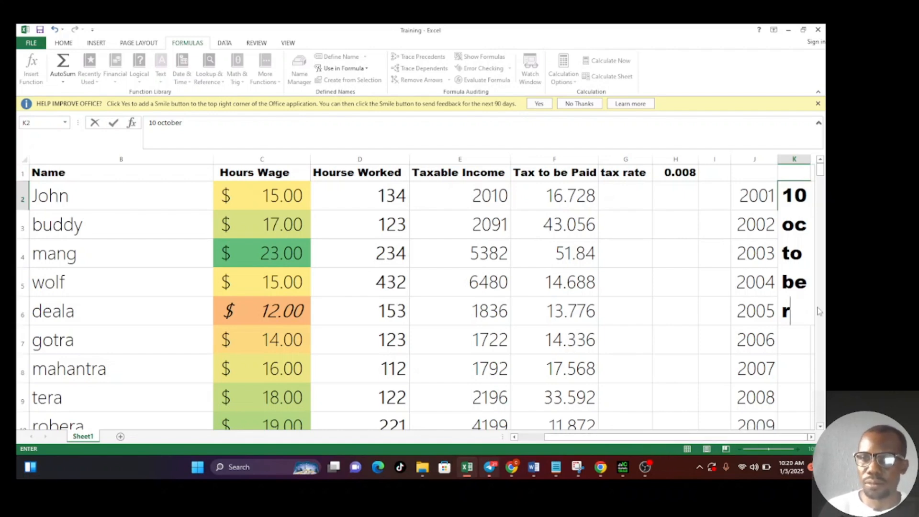
{"action": "scroll", "coordinate": [822, 323], "scroll_direction": "down", "scroll_amount": 3}
{"action": "key", "text": "Right"}
{"action": "key", "text": "Right"}
{"action": "key", "text": "Right"}
{"action": "key", "text": "Right"}
{"action": "key", "text": "Right"}
{"action": "key", "text": "Right"}
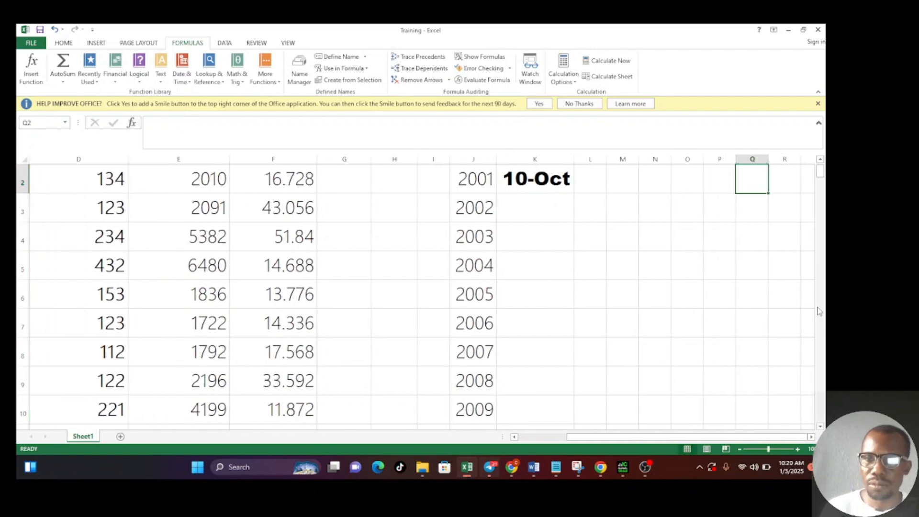
- AutoFill the October date in K2 down to K9 as a daily series
{"action": "left_click", "coordinate": [541, 185]}
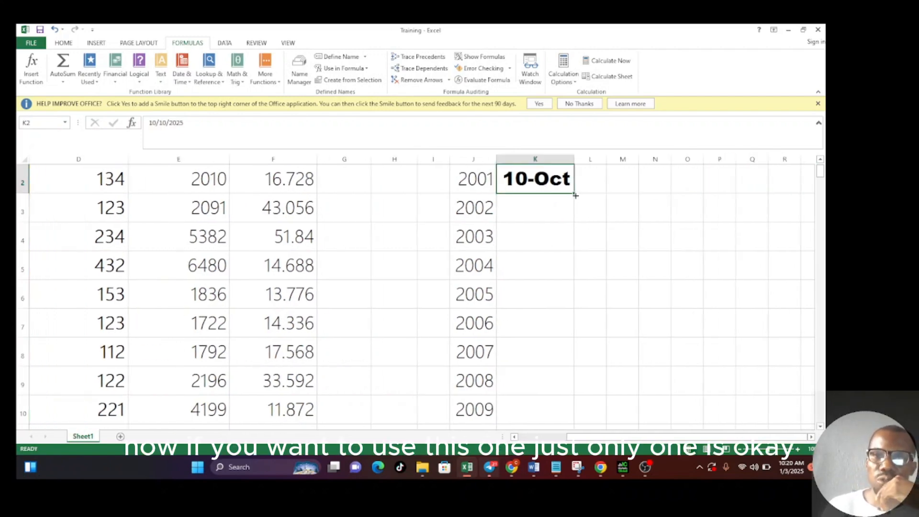
{"action": "left_click_drag", "start_coordinate": [573, 197], "coordinate": [577, 397]}
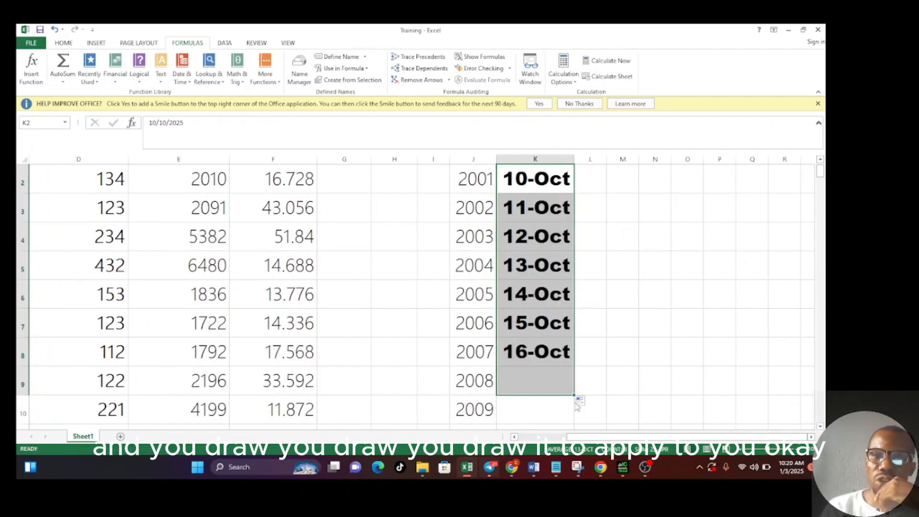
{"action": "left_click", "coordinate": [616, 402]}
- Clear the October dates from K2:K9, leaving column K empty beside the years
{"action": "left_click", "coordinate": [545, 385]}
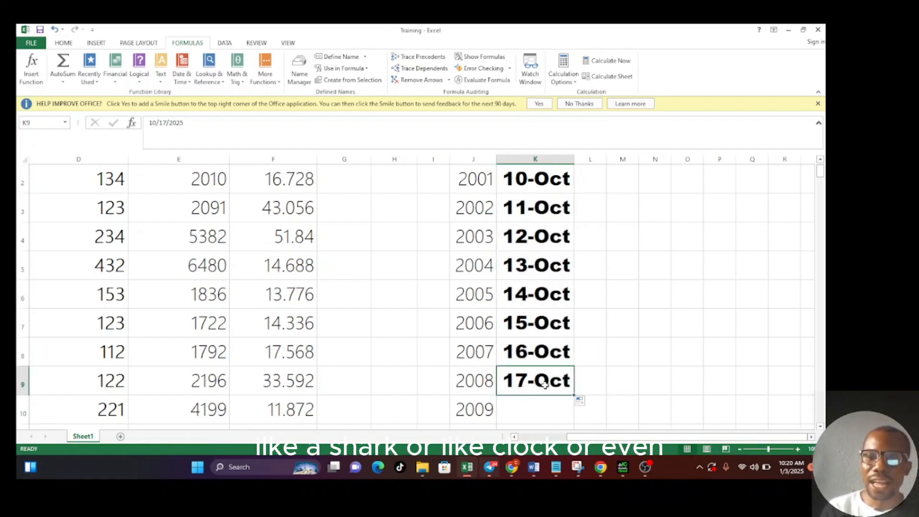
{"action": "key", "text": "BackSpace"}
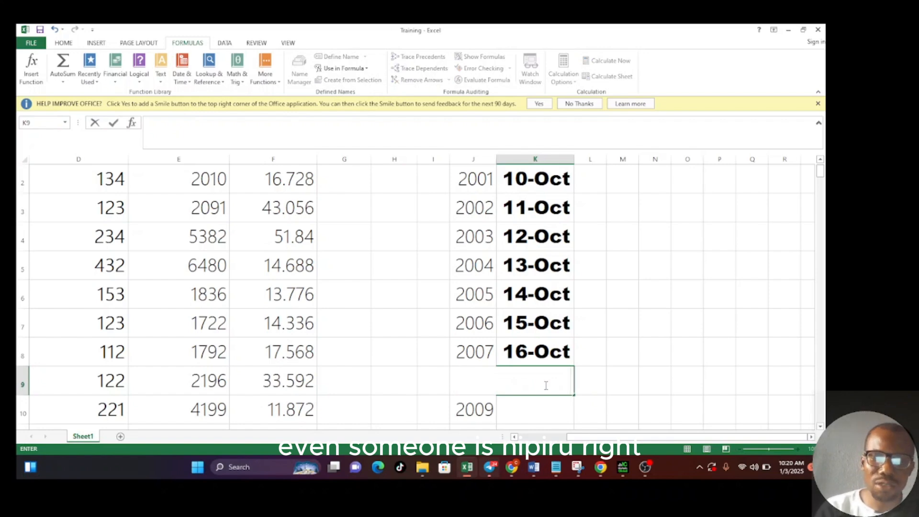
{"action": "left_click", "coordinate": [553, 360]}
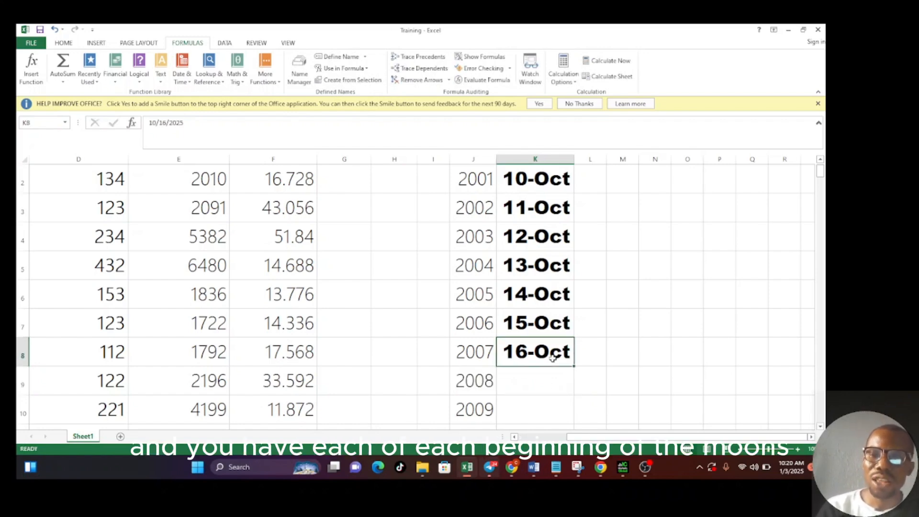
{"action": "double_click", "coordinate": [553, 360]}
{"action": "key", "text": "BackSpace"}
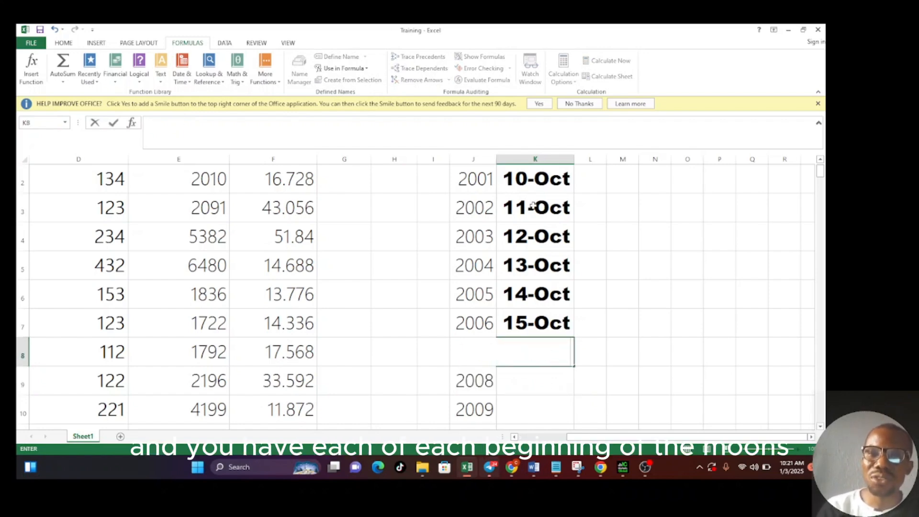
{"action": "left_click_drag", "start_coordinate": [535, 182], "coordinate": [546, 339]}
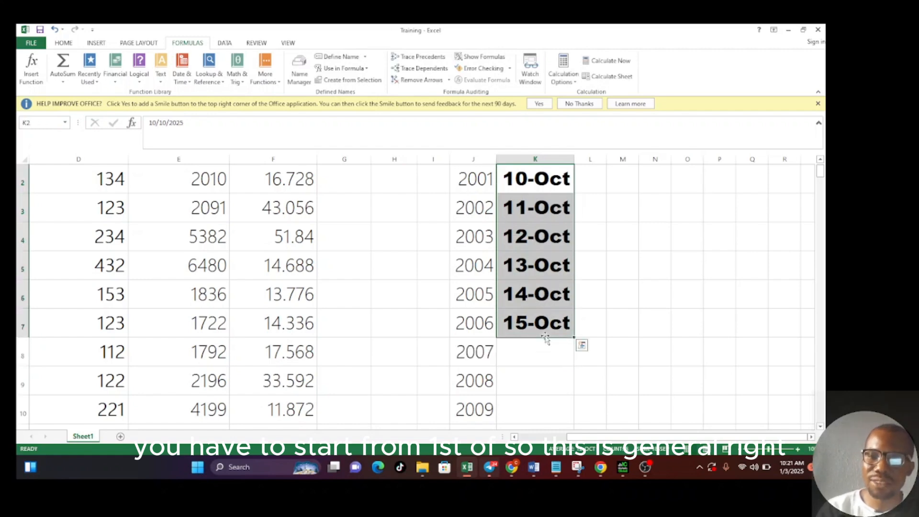
{"action": "key", "text": "Delete"}
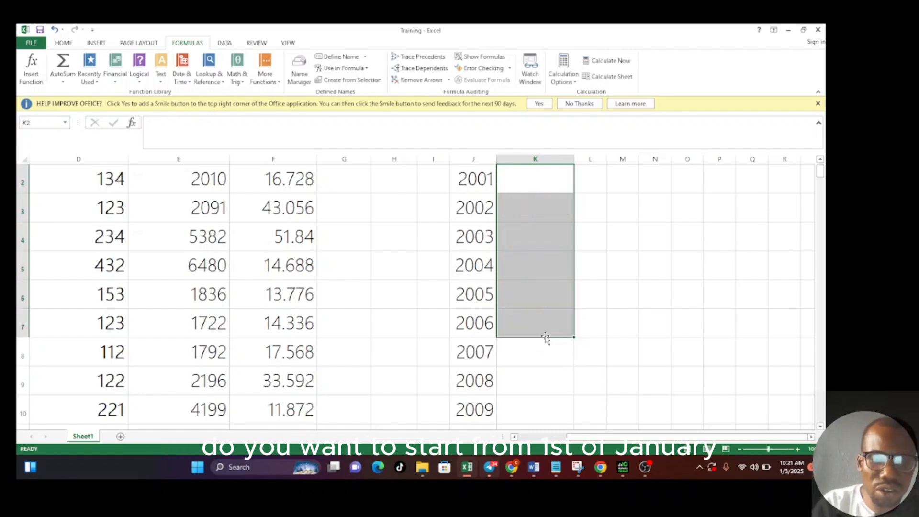
- Try 1st january as the starting date in K2 and clear the cell again
{"action": "type", "text": "1st"}
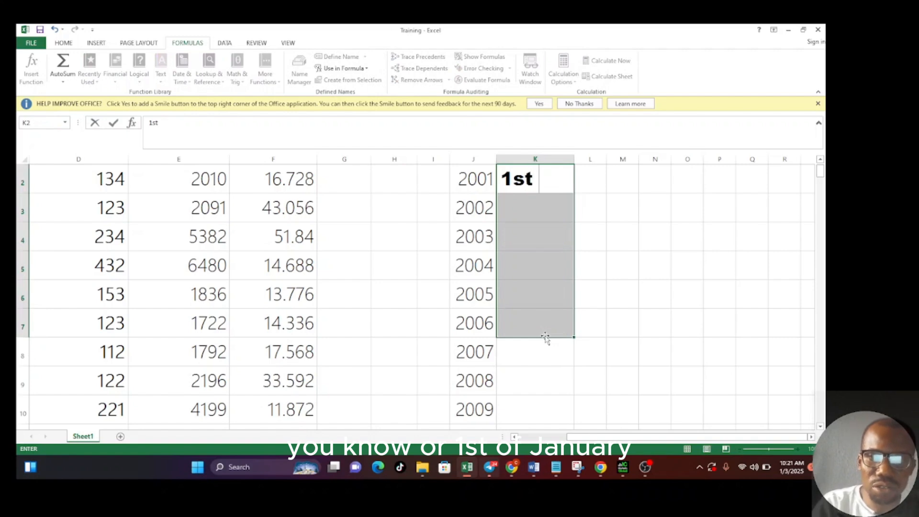
{"action": "type", "text": " ja"}
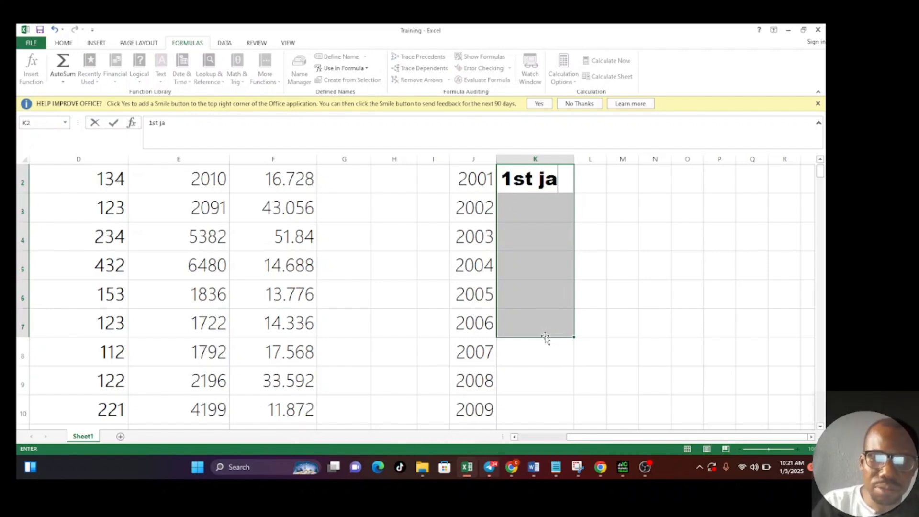
{"action": "type", "text": "nuar"}
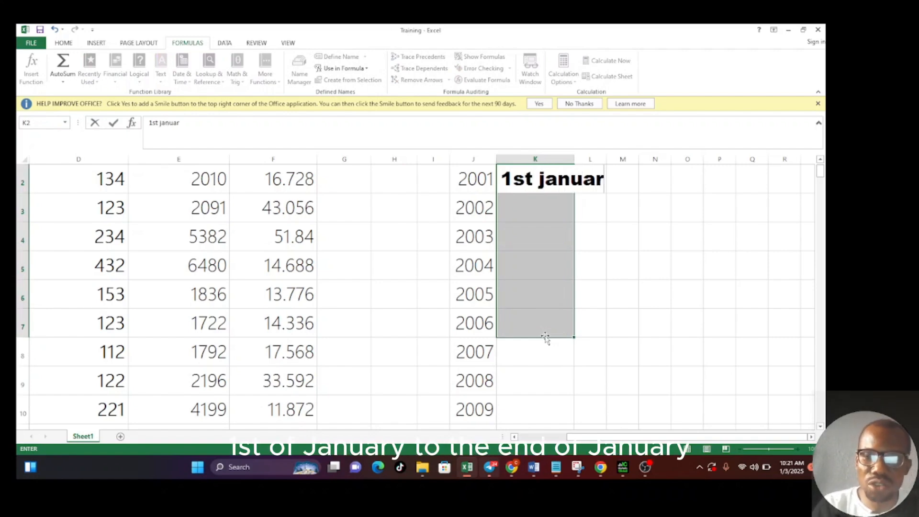
{"action": "type", "text": "y"}
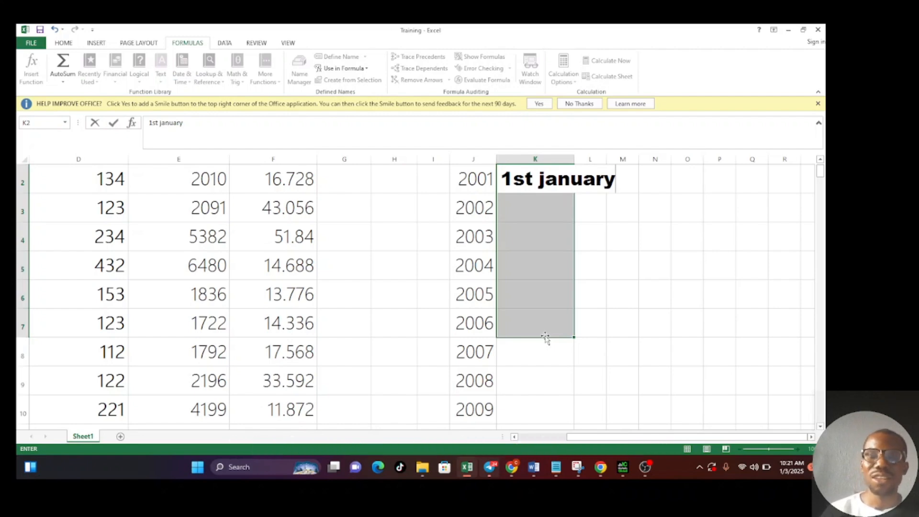
{"action": "left_click", "coordinate": [787, 239]}
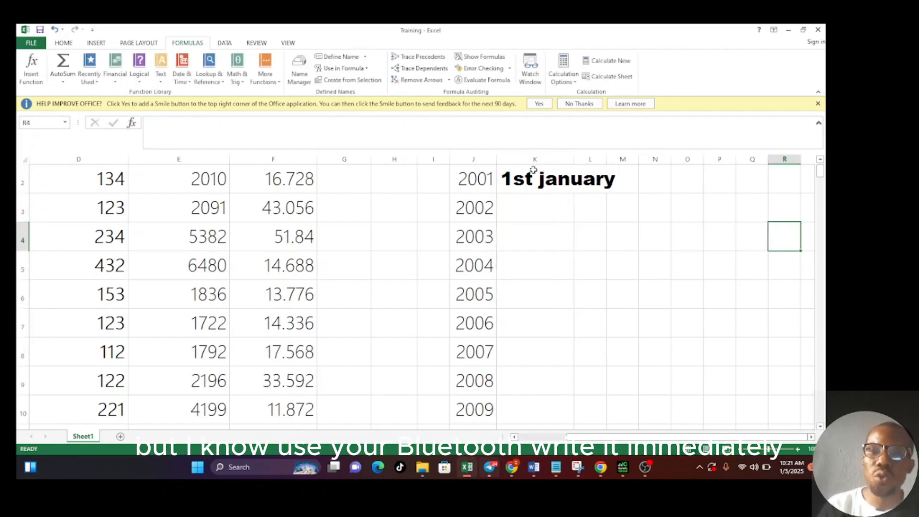
{"action": "left_click", "coordinate": [531, 184]}
{"action": "key", "text": "Delete"}
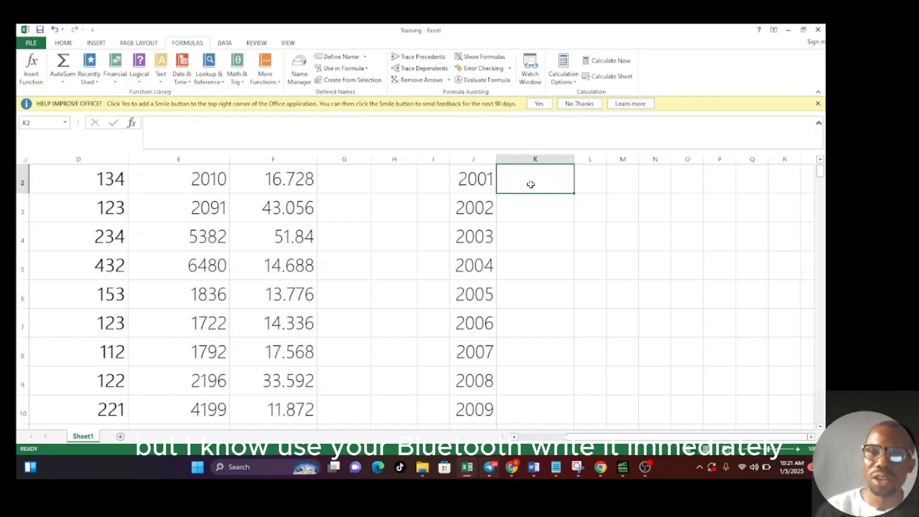
{"action": "left_click", "coordinate": [581, 211]}
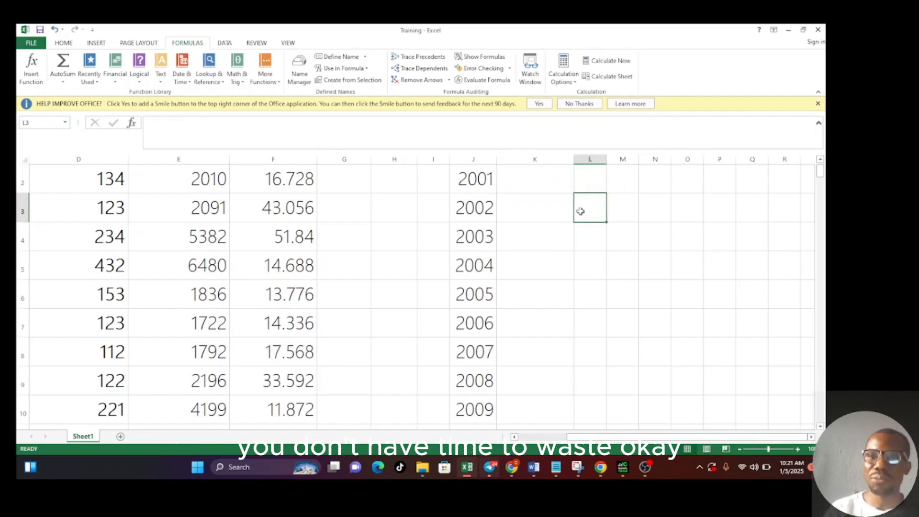
{"action": "left_click", "coordinate": [544, 188]}
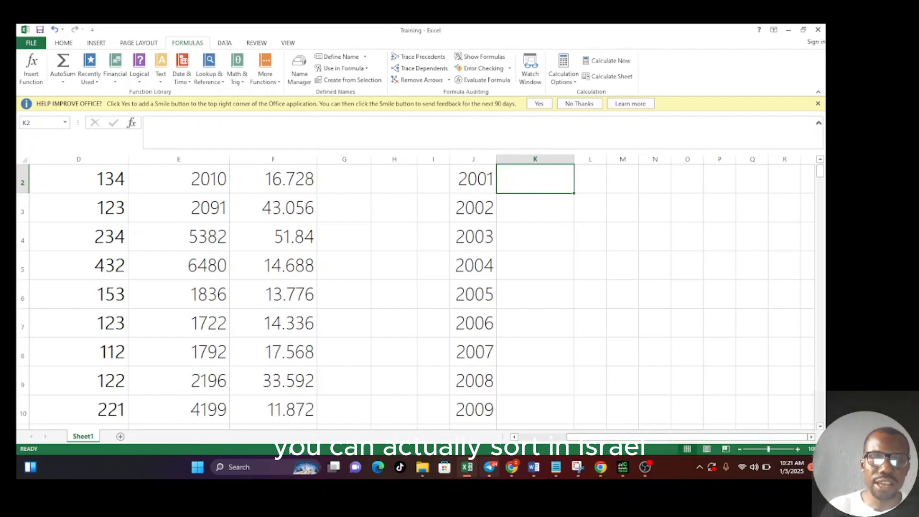
- Sort the employee table by the Hours Wage column from largest to smallest, starting from C2
{"action": "left_click", "coordinate": [457, 381]}
{"action": "key", "text": "Left"}
{"action": "key", "text": "Home"}
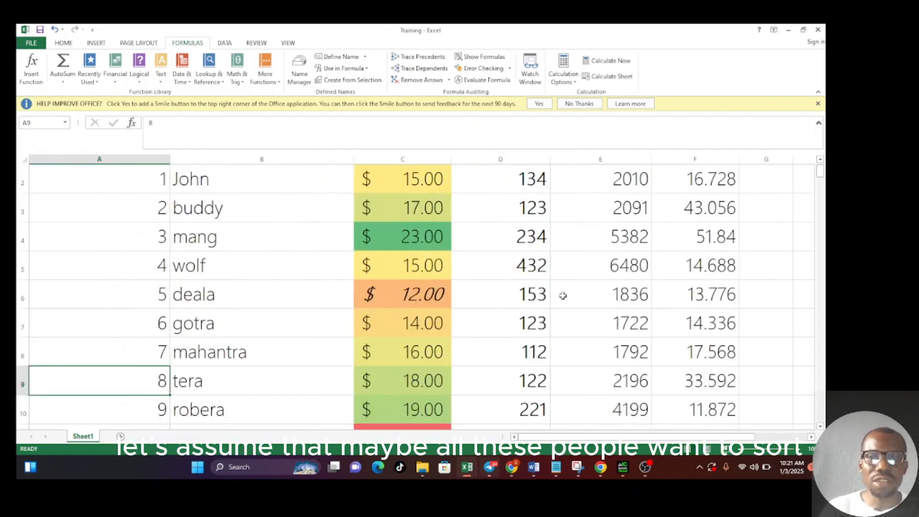
{"action": "left_click", "coordinate": [191, 187]}
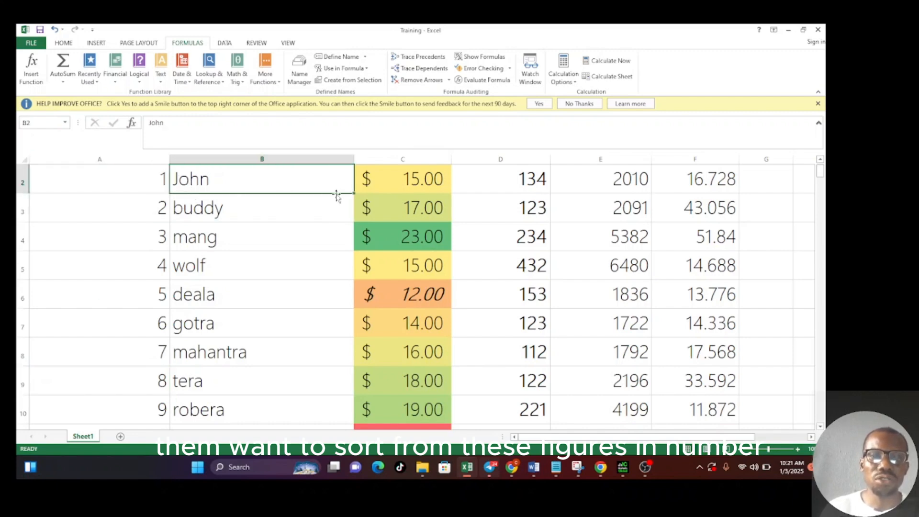
{"action": "left_click", "coordinate": [423, 179]}
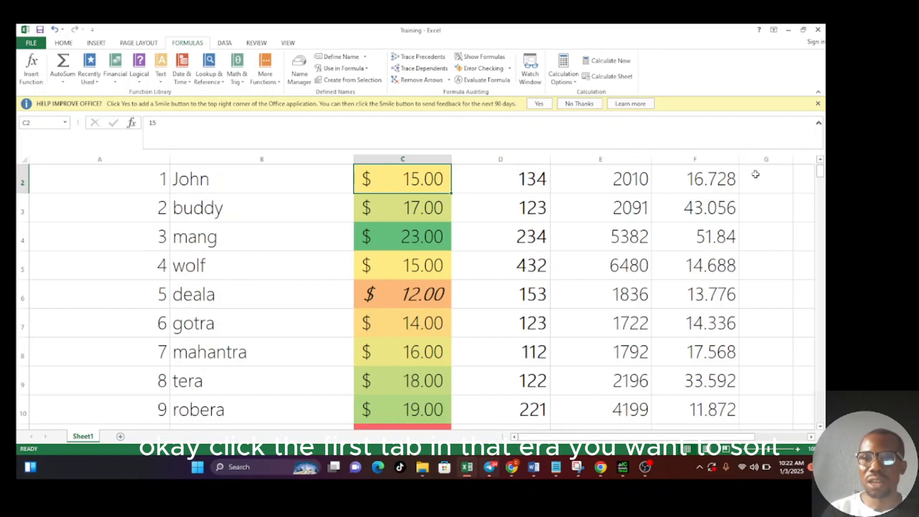
{"action": "scroll", "coordinate": [821, 168], "scroll_direction": "up", "scroll_amount": 1}
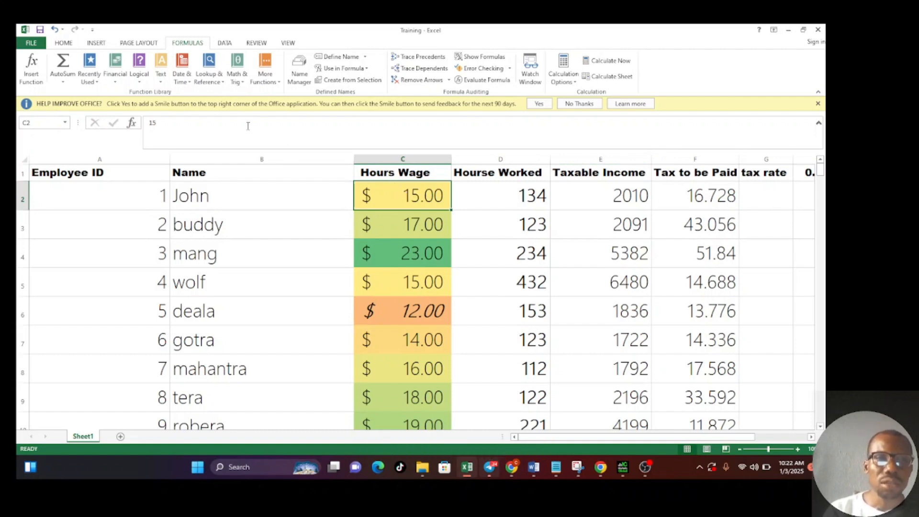
{"action": "left_click", "coordinate": [64, 44]}
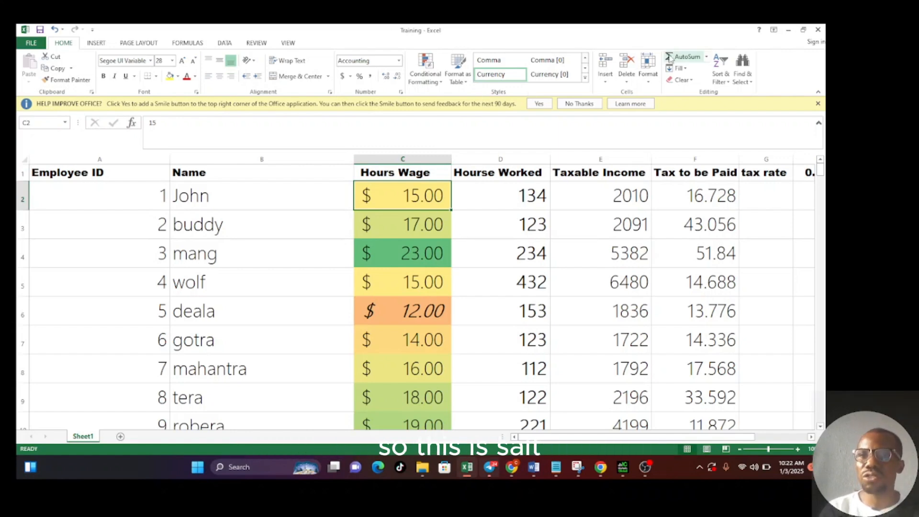
{"action": "left_click", "coordinate": [721, 77]}
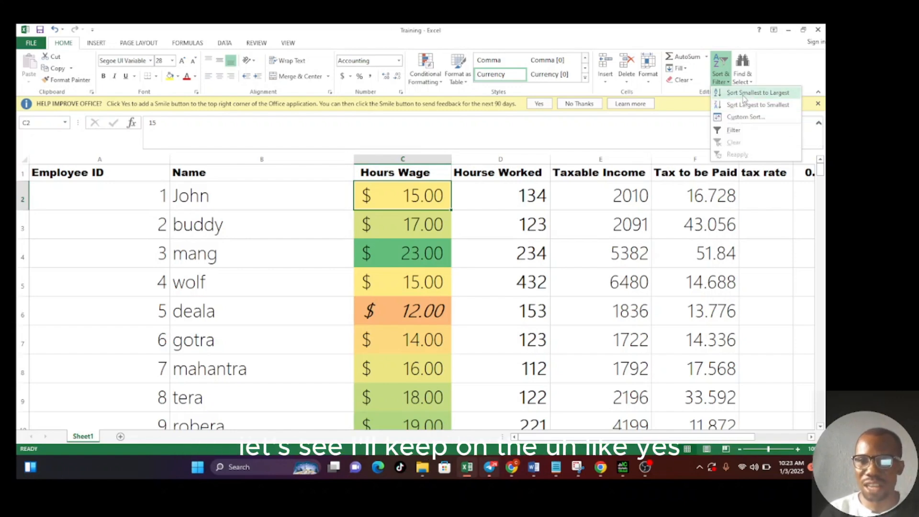
{"action": "left_click", "coordinate": [744, 94]}
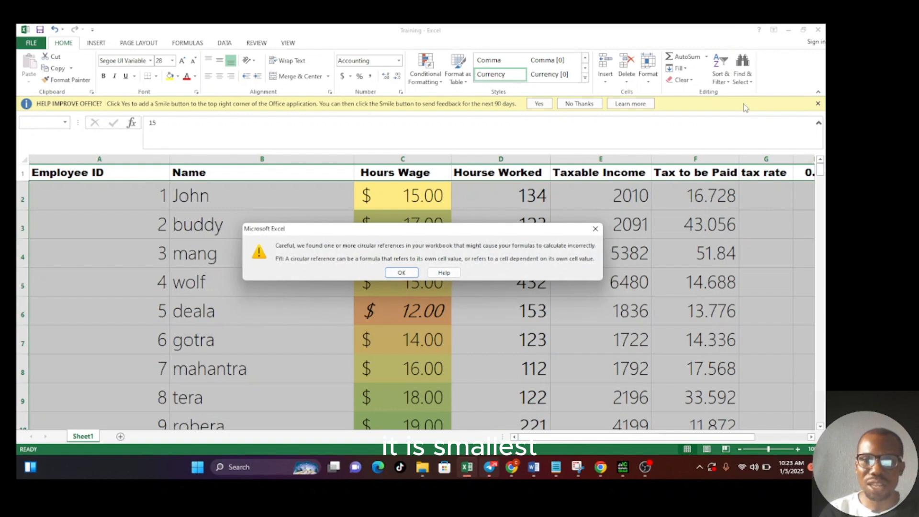
{"action": "left_click", "coordinate": [402, 273]}
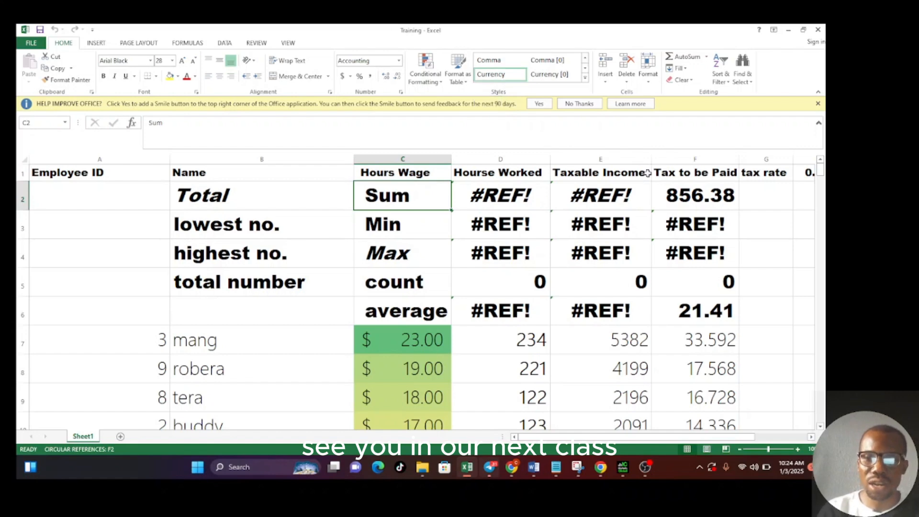
{"action": "left_click", "coordinate": [648, 466]}
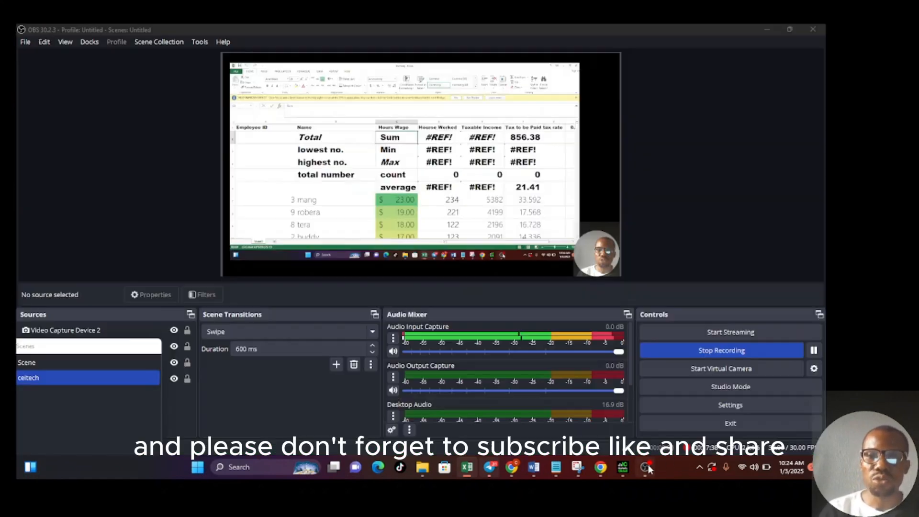
{"action": "left_click", "coordinate": [649, 466]}
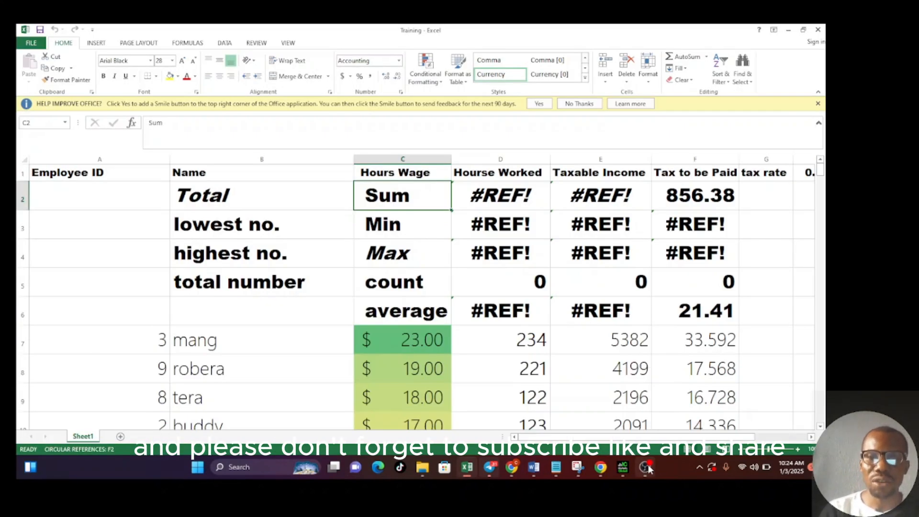